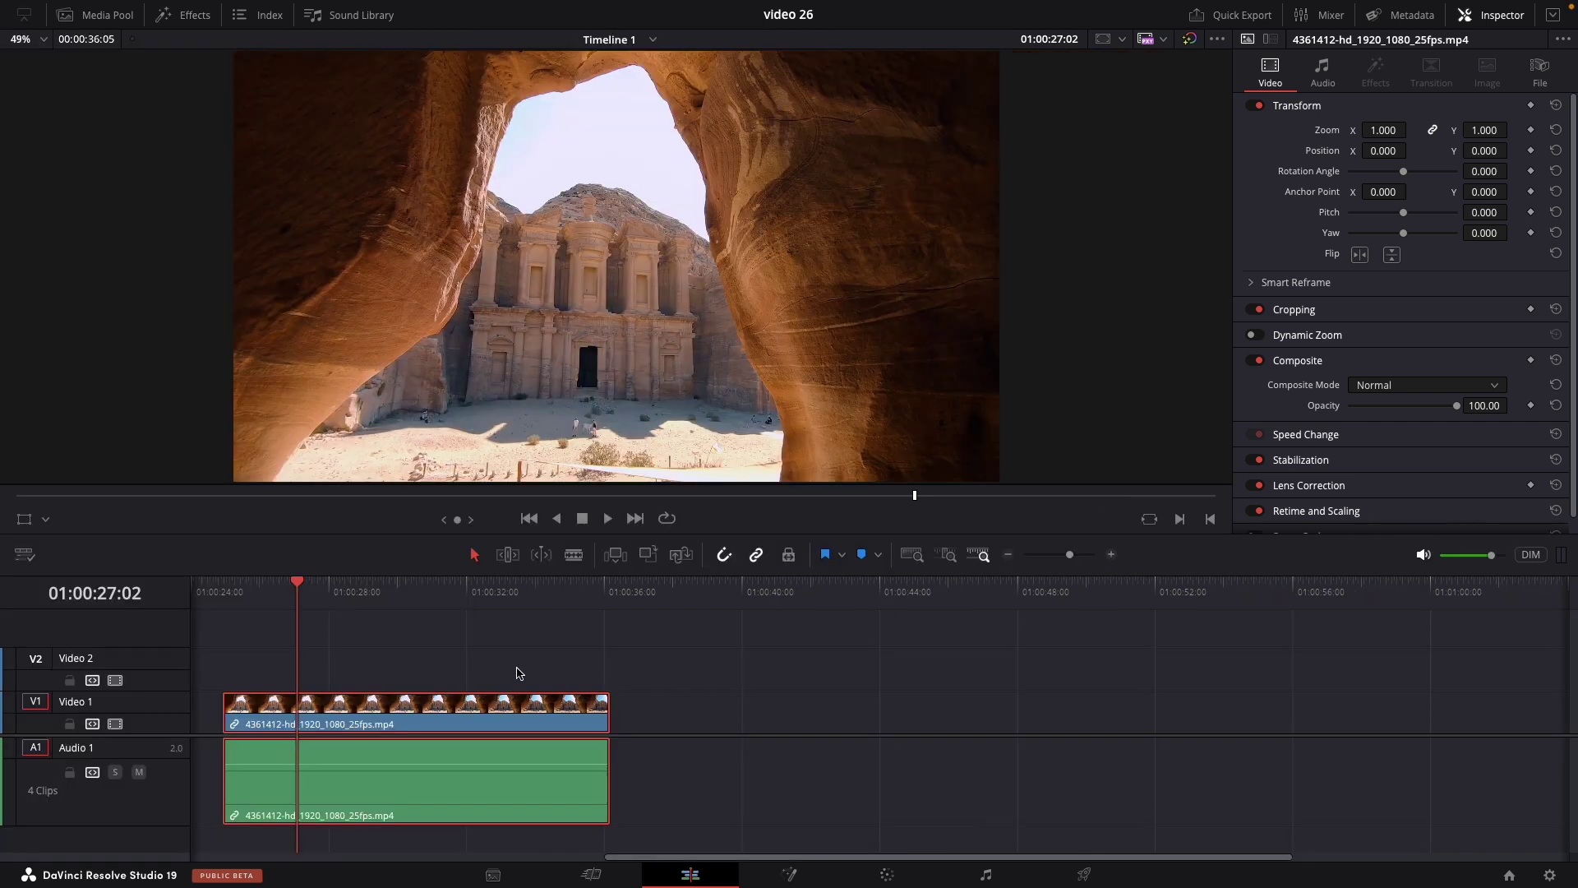
Step: Show the Video Transitions list in the Effects library and scroll to Motion > Push
{"action": "left_click", "coordinate": [184, 16]}
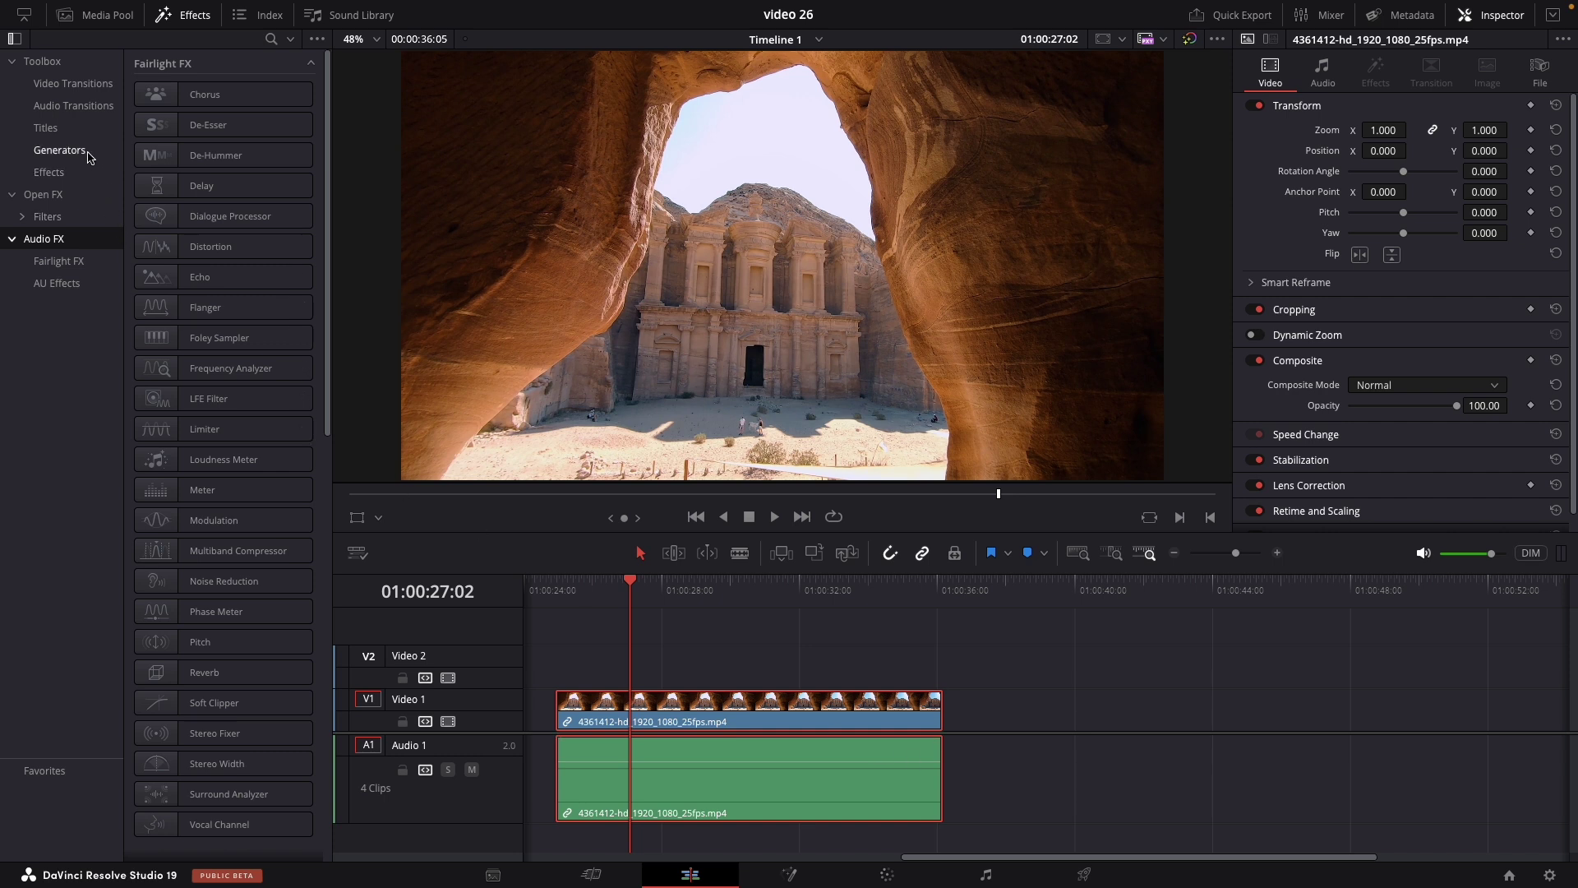
{"action": "left_click", "coordinate": [51, 84]}
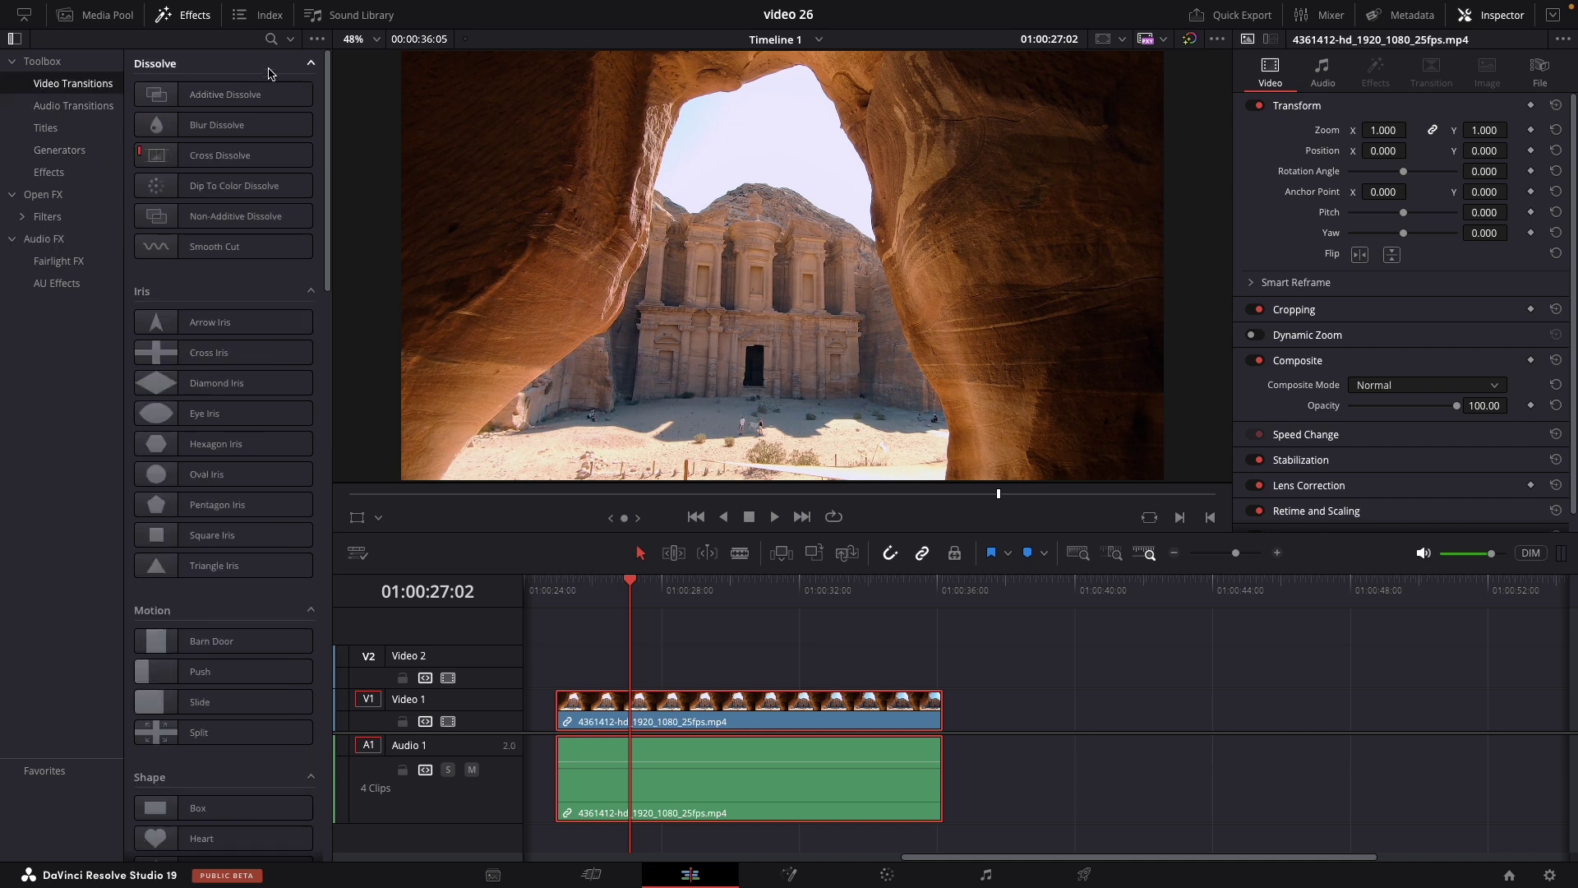
{"action": "left_click", "coordinate": [271, 41]}
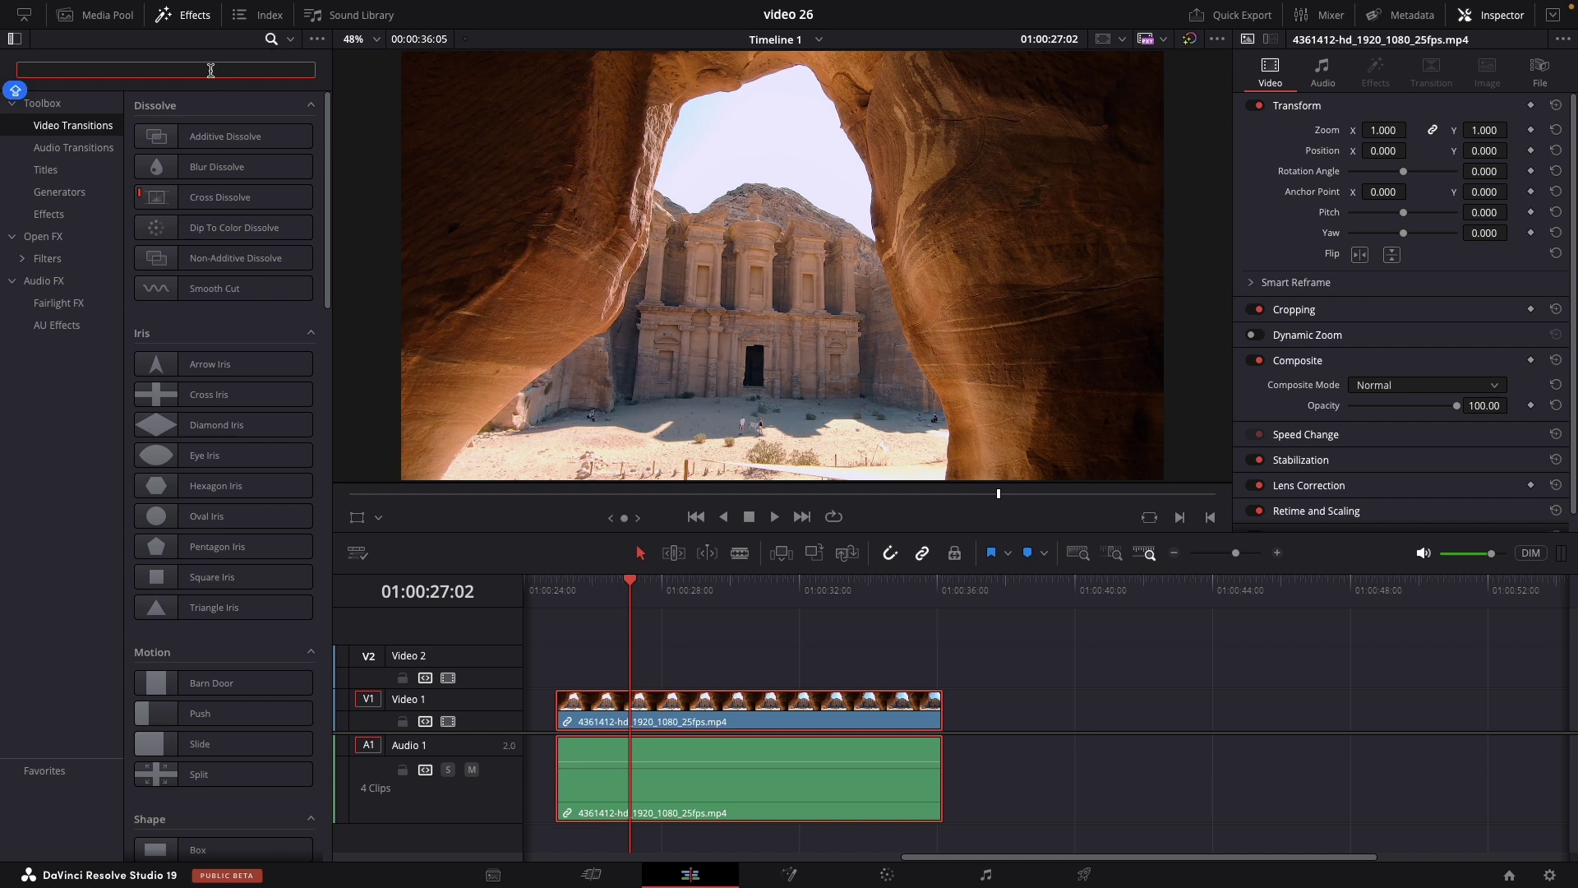
{"action": "left_click_drag", "start_coordinate": [328, 131], "coordinate": [327, 193]}
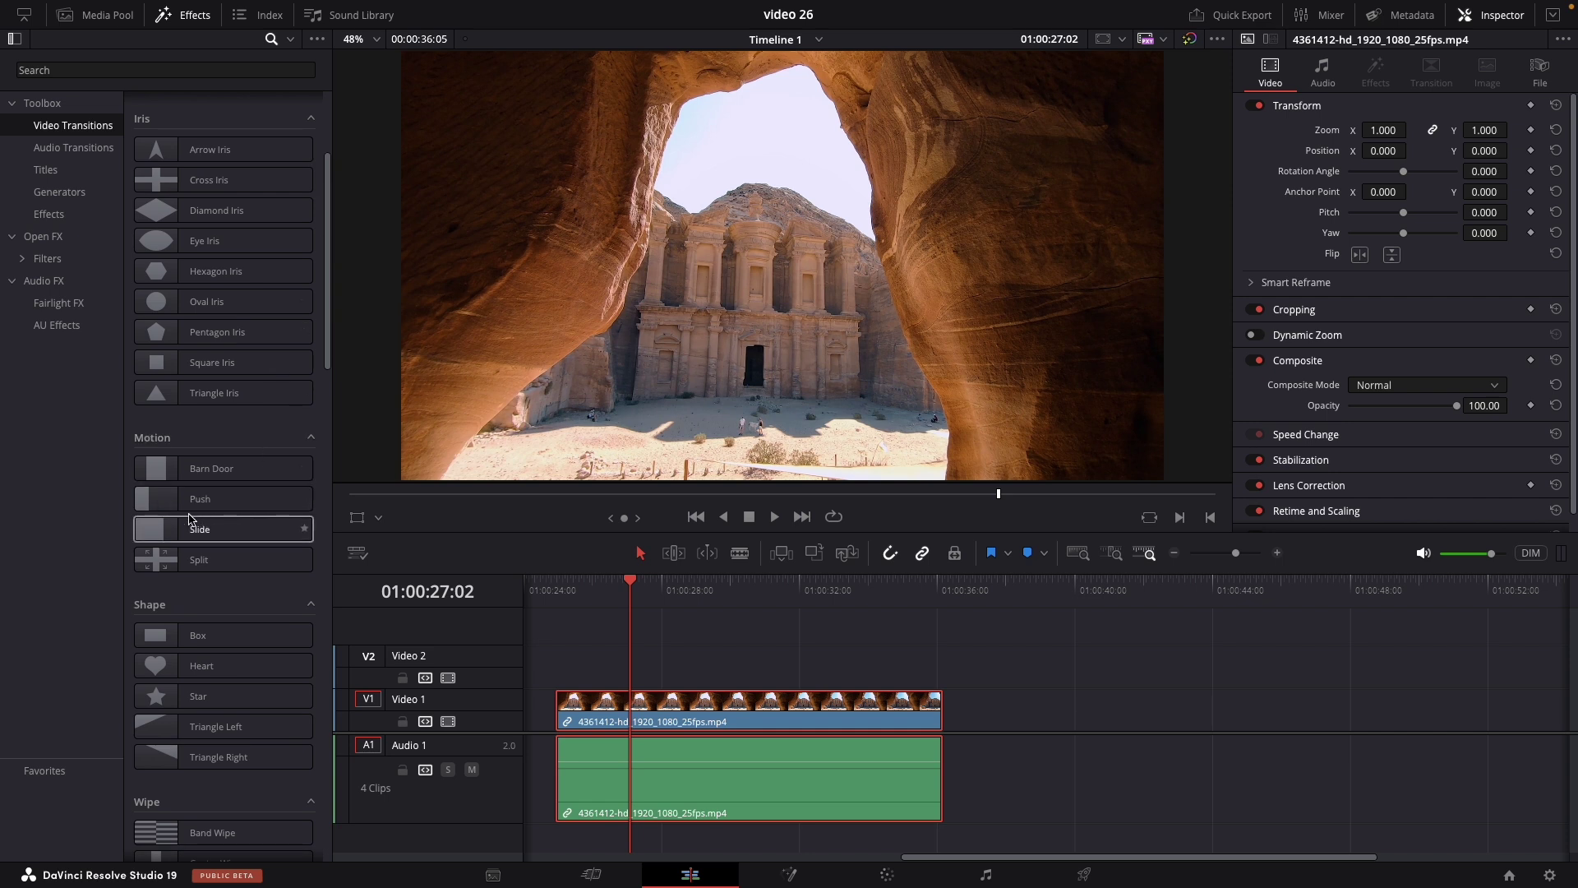
{"action": "mouse_move", "coordinate": [191, 501]}
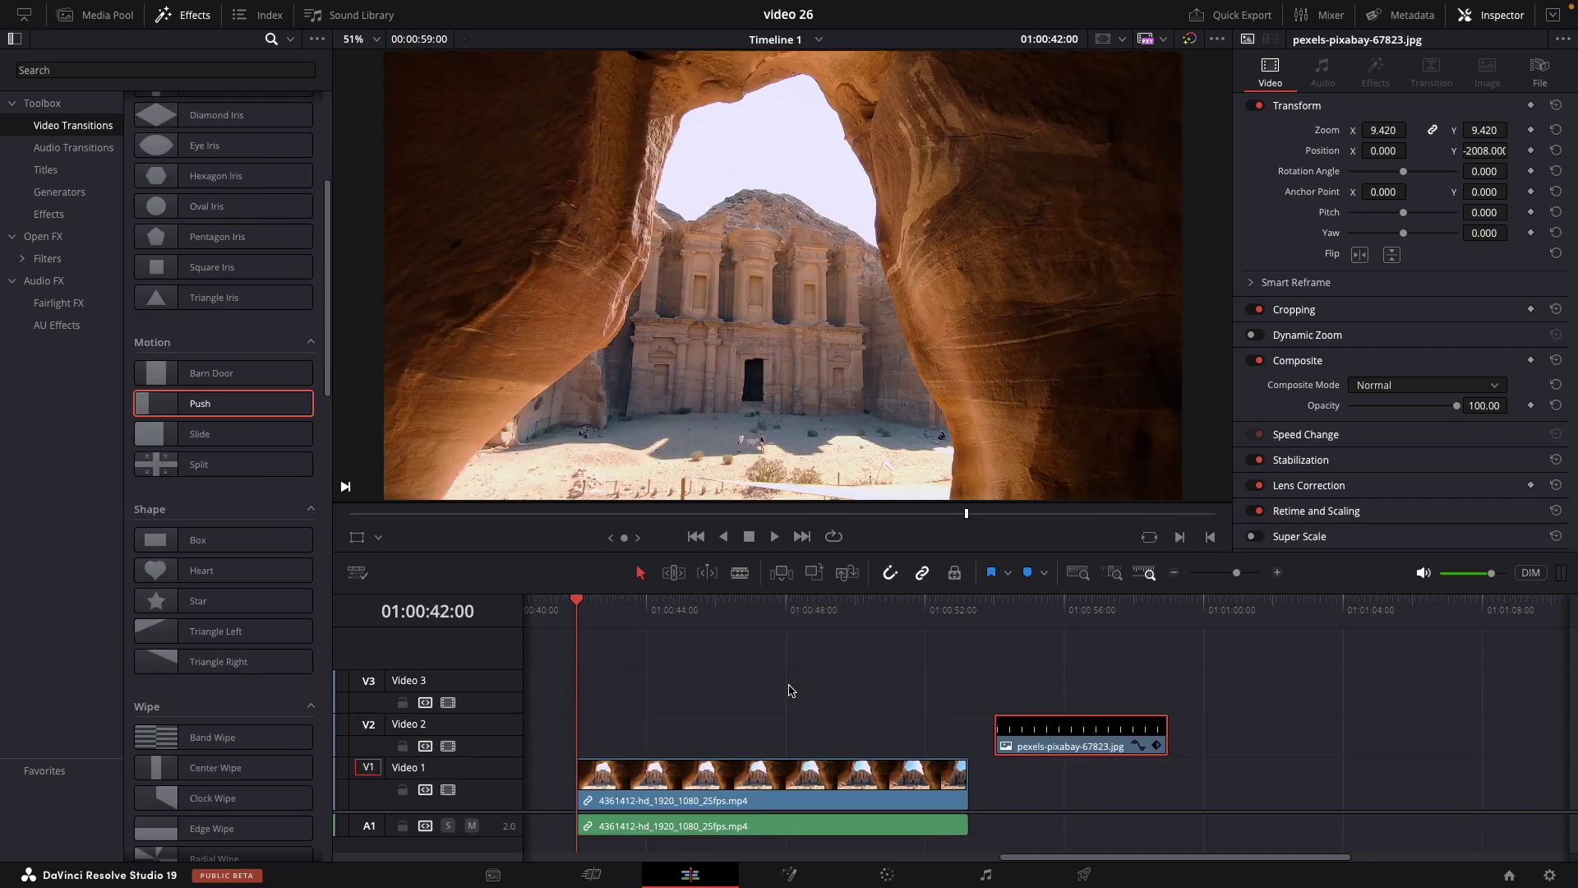
Step: Move the black image clip earlier to about 01:00:44 and drop a Text+ title above it
{"action": "left_click", "coordinate": [1055, 731]}
{"action": "left_click_drag", "start_coordinate": [1055, 731], "coordinate": [669, 729]}
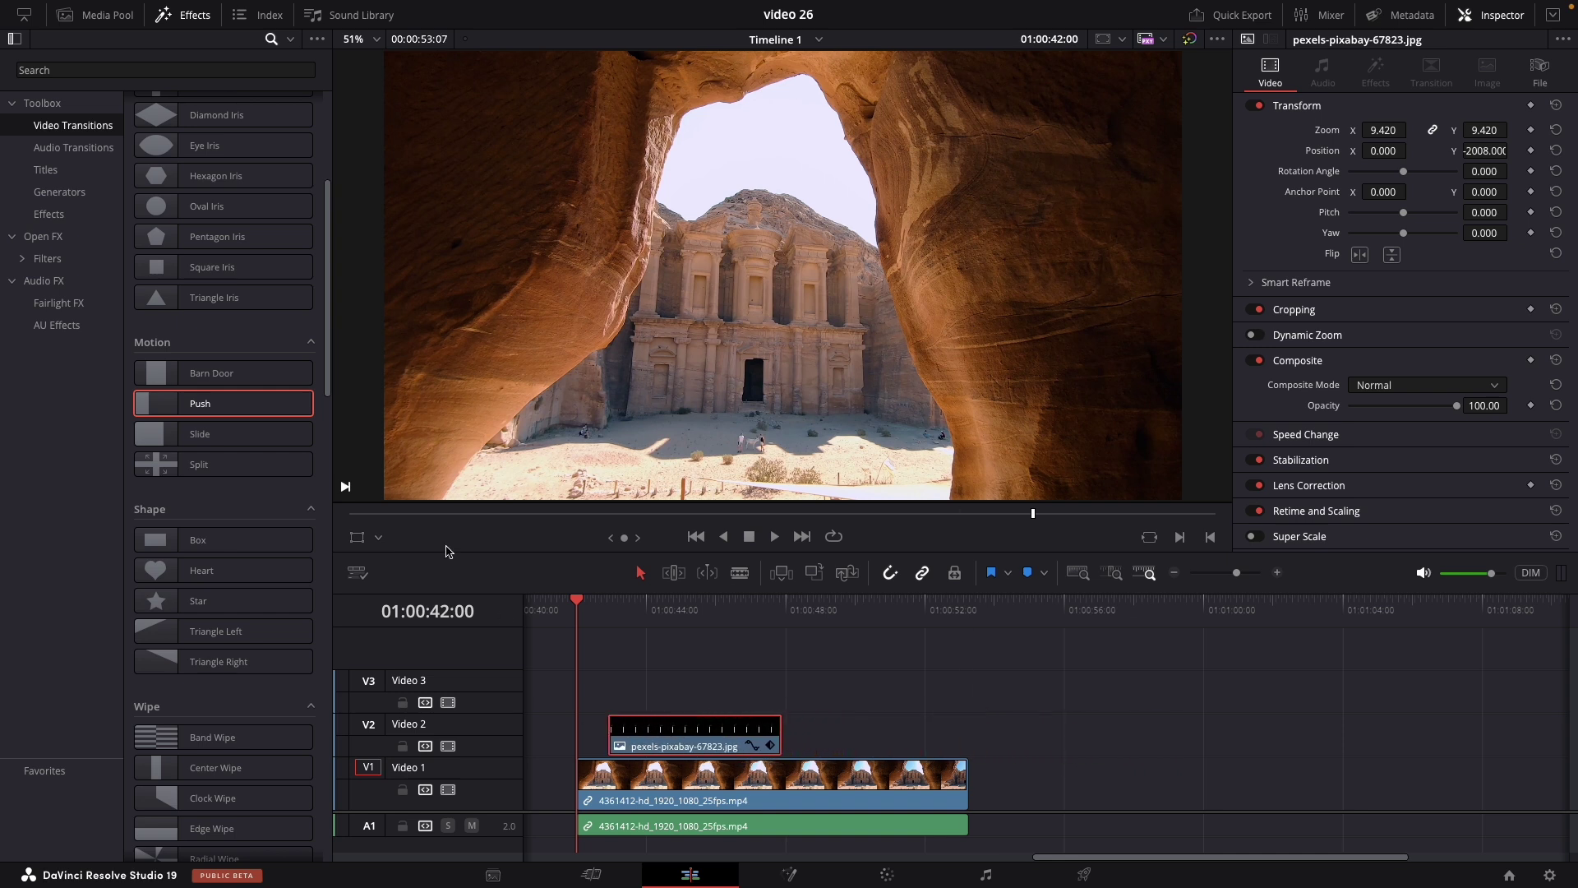
{"action": "left_click", "coordinate": [49, 170]}
{"action": "scroll", "coordinate": [200, 283], "scroll_direction": "up", "scroll_amount": 5}
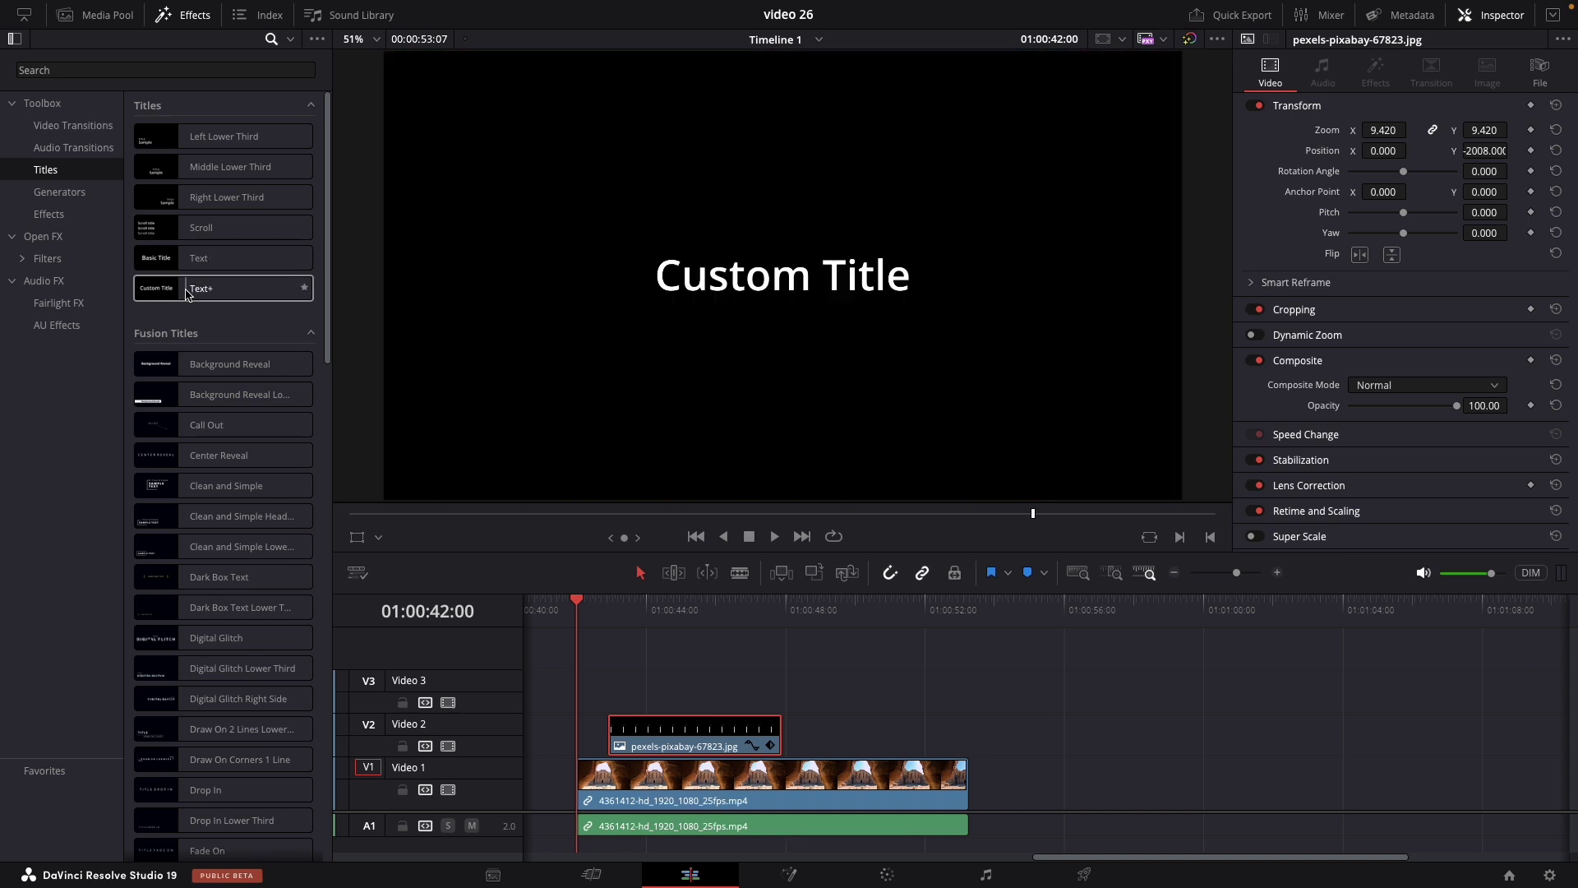
{"action": "left_click_drag", "start_coordinate": [187, 293], "coordinate": [647, 698]}
Step: Replace the Text+ placeholder 'Custom Title' with the word 'TITLE'
{"action": "left_click", "coordinate": [671, 695]}
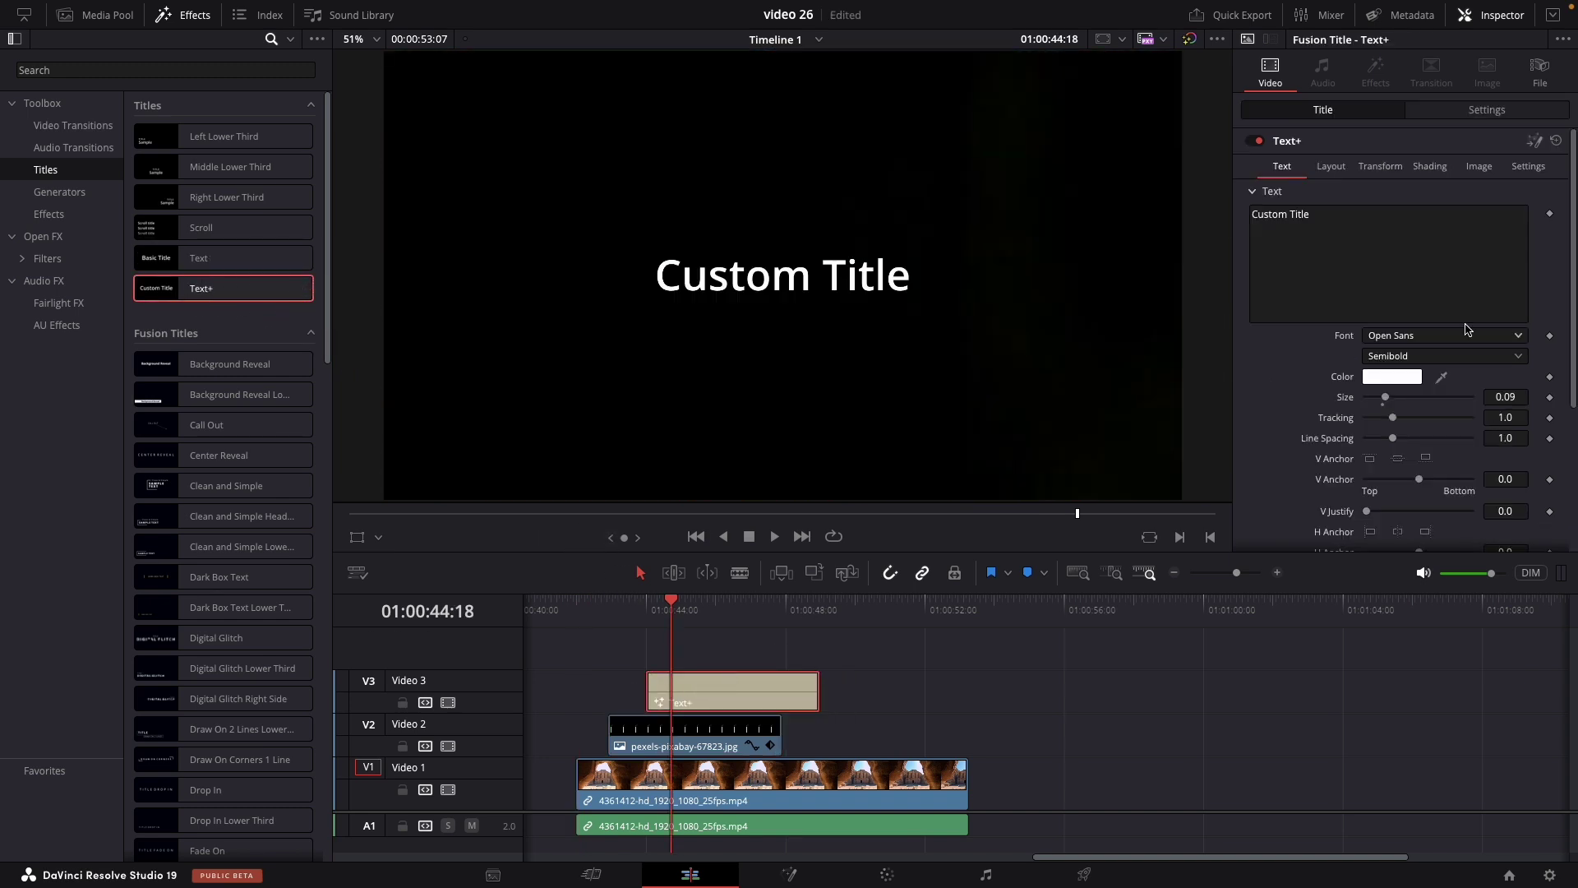
{"action": "left_click", "coordinate": [1327, 225]}
{"action": "key", "text": "ctrl+a"}
{"action": "type", "text": "TITI"}
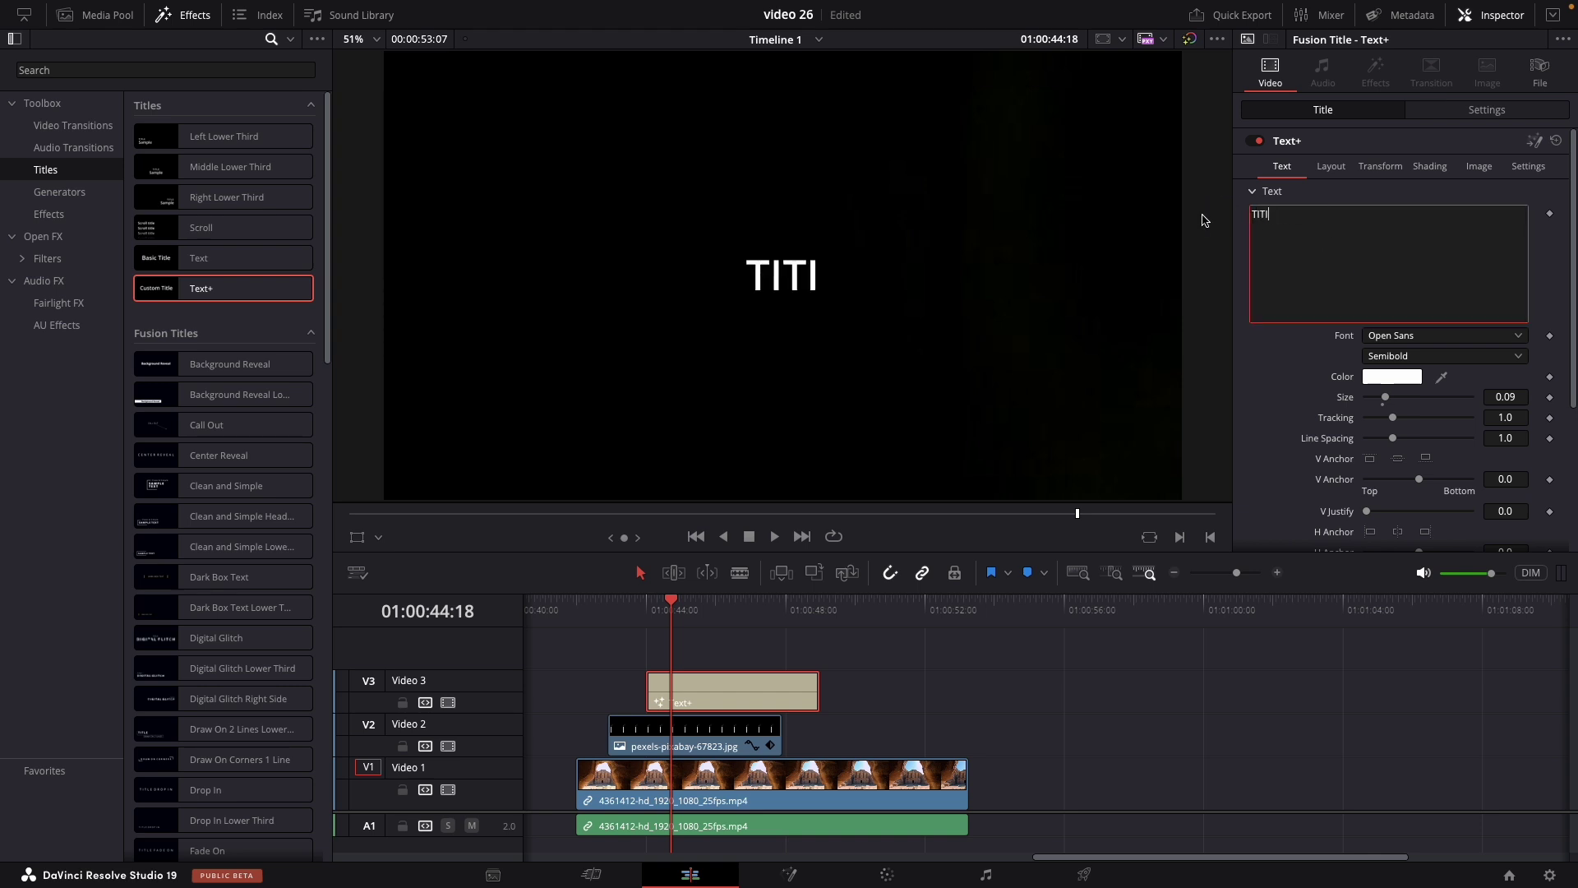
{"action": "key", "text": "BackSpace"}
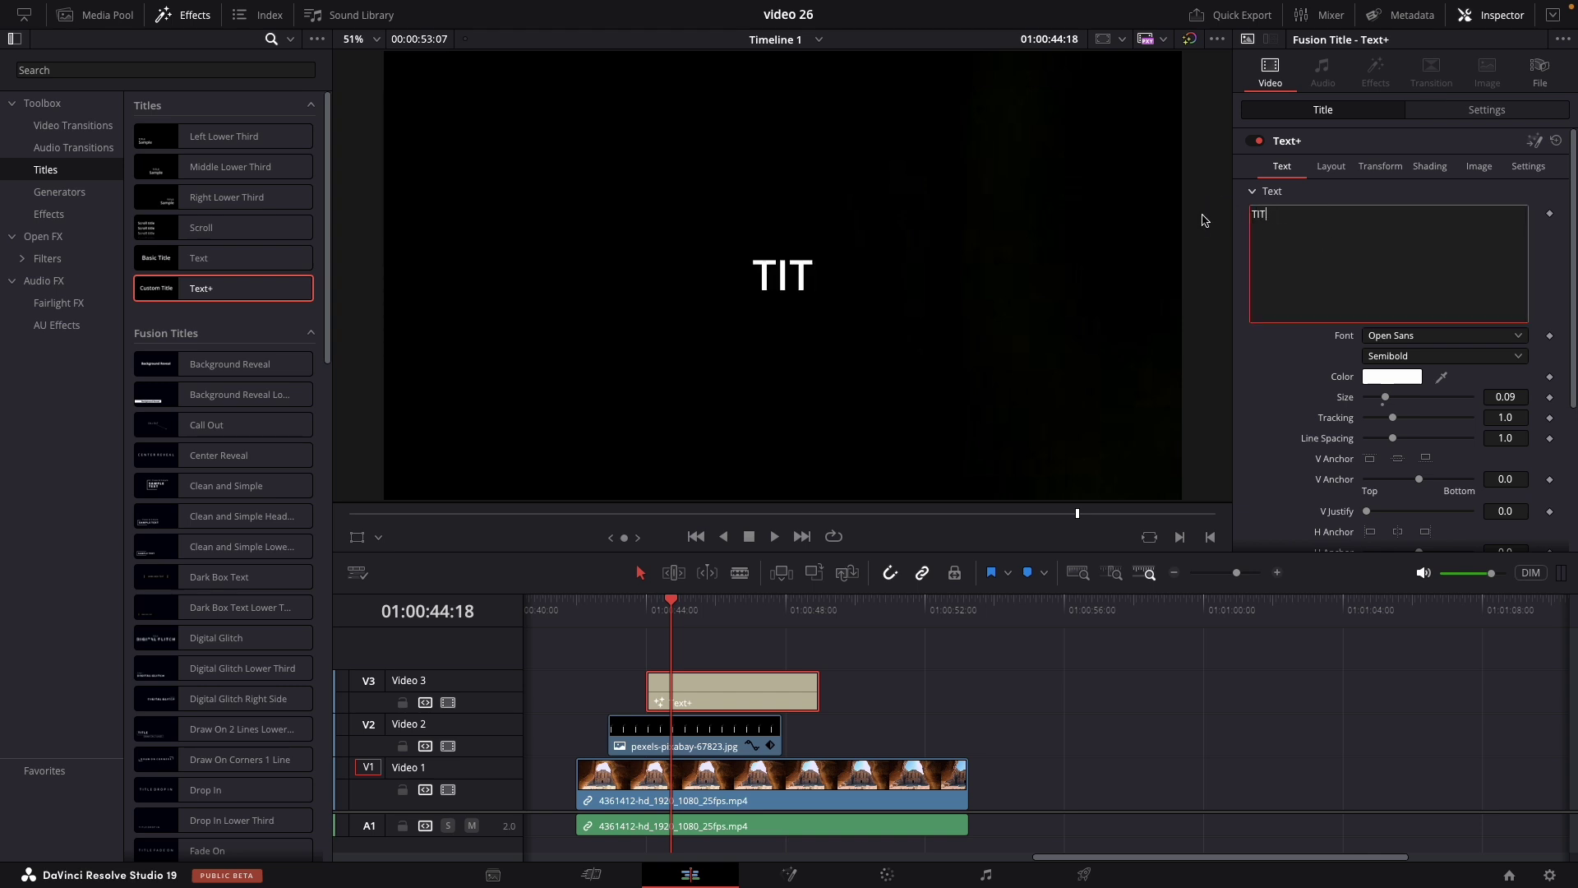
{"action": "type", "text": "LE"}
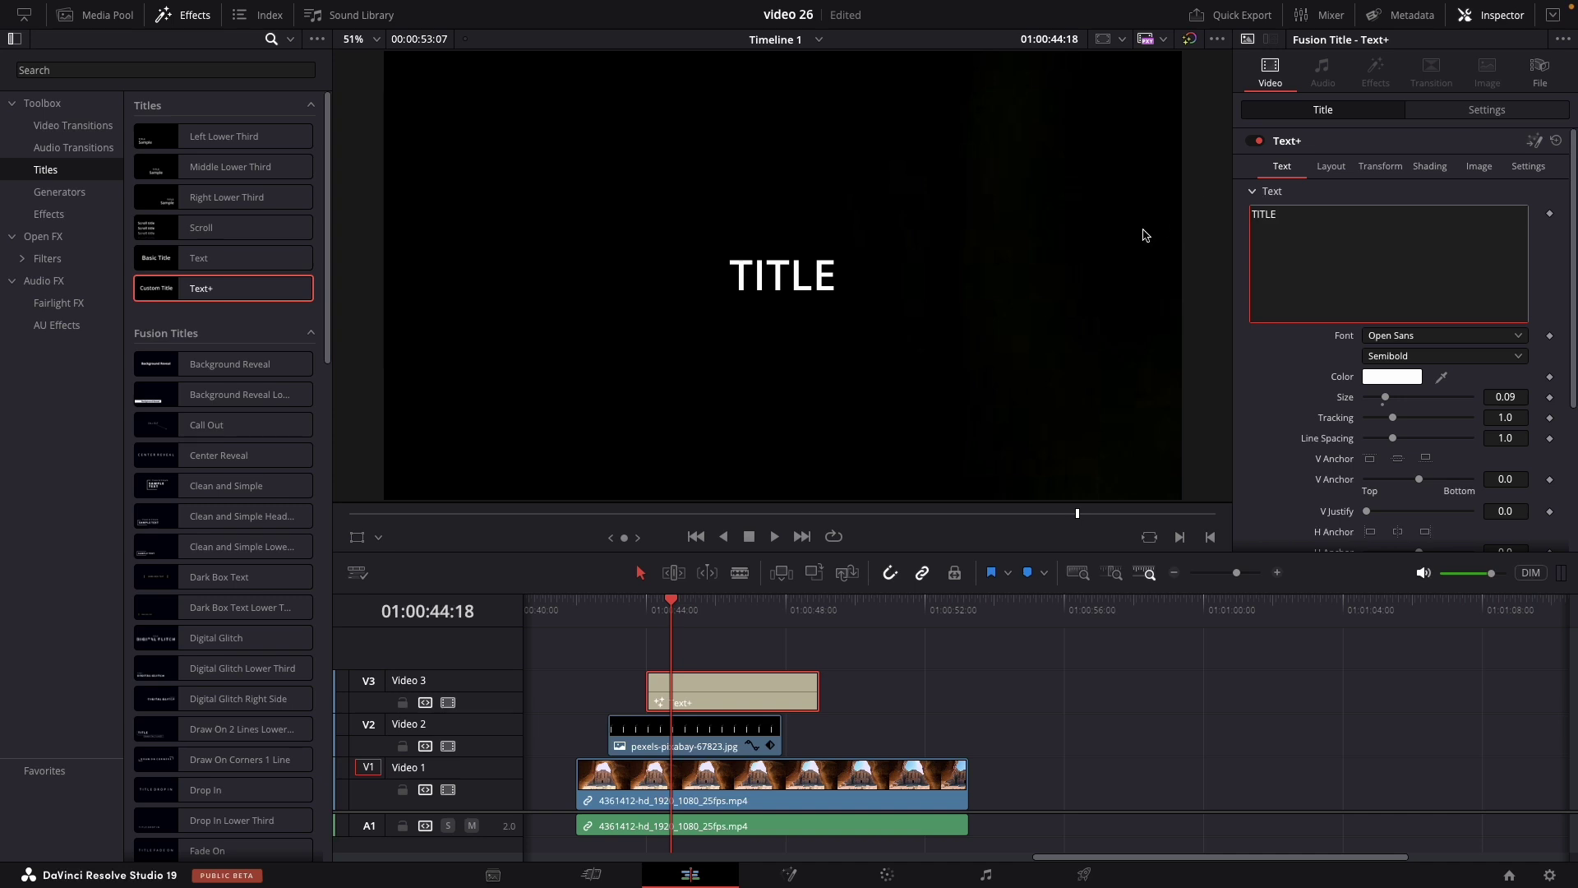
Step: Set the title font to AppleMyungjo, its colour to gold and its size to about 0.25
{"action": "left_click", "coordinate": [1434, 338]}
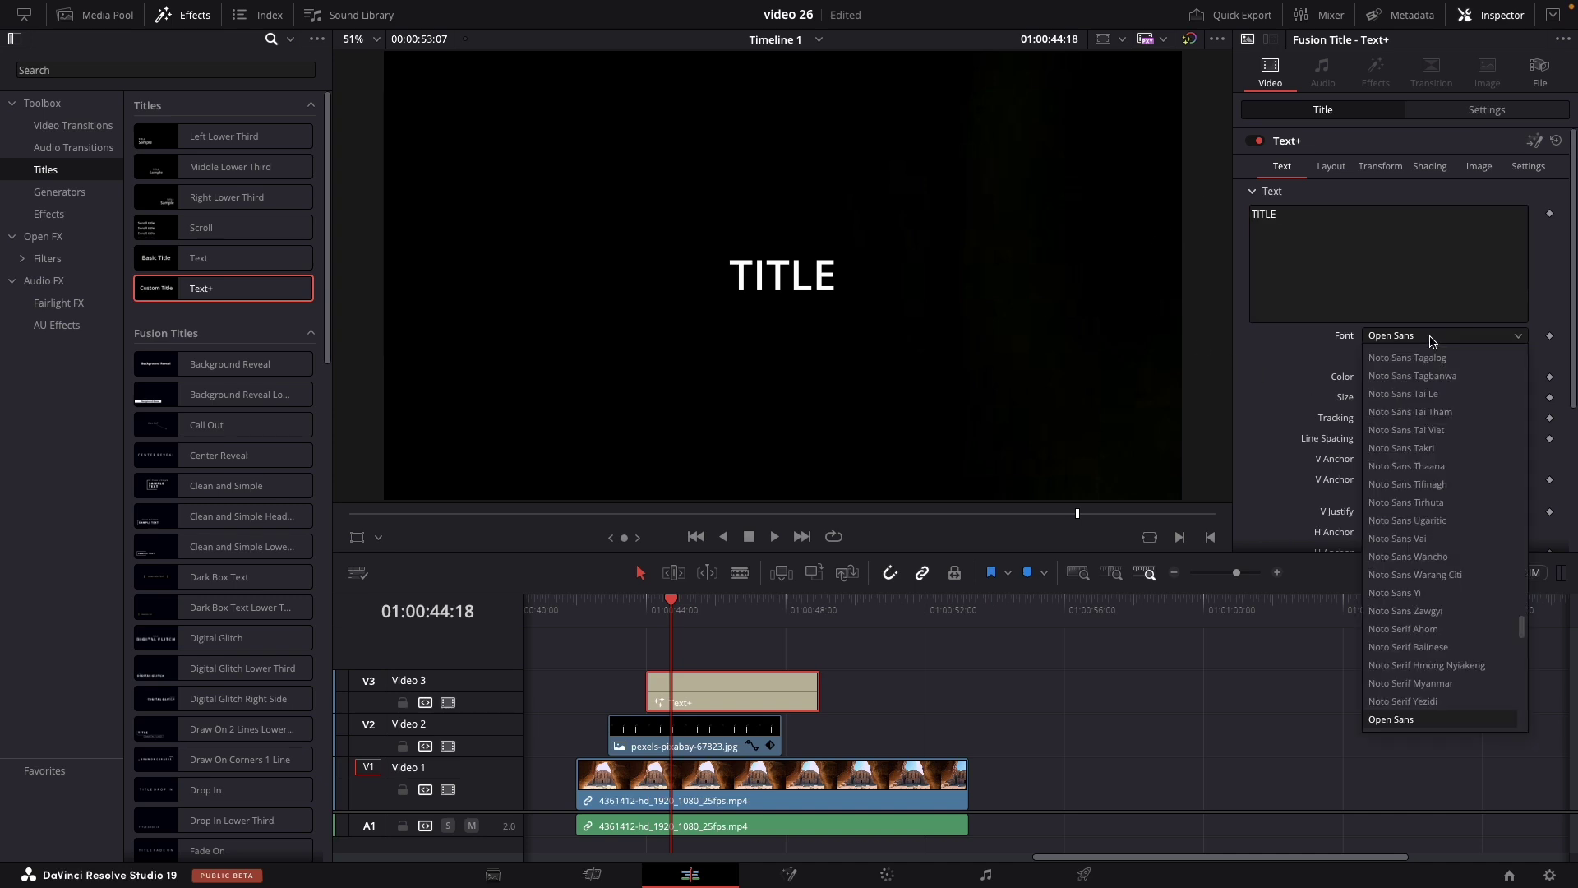
{"action": "key", "text": "Return"}
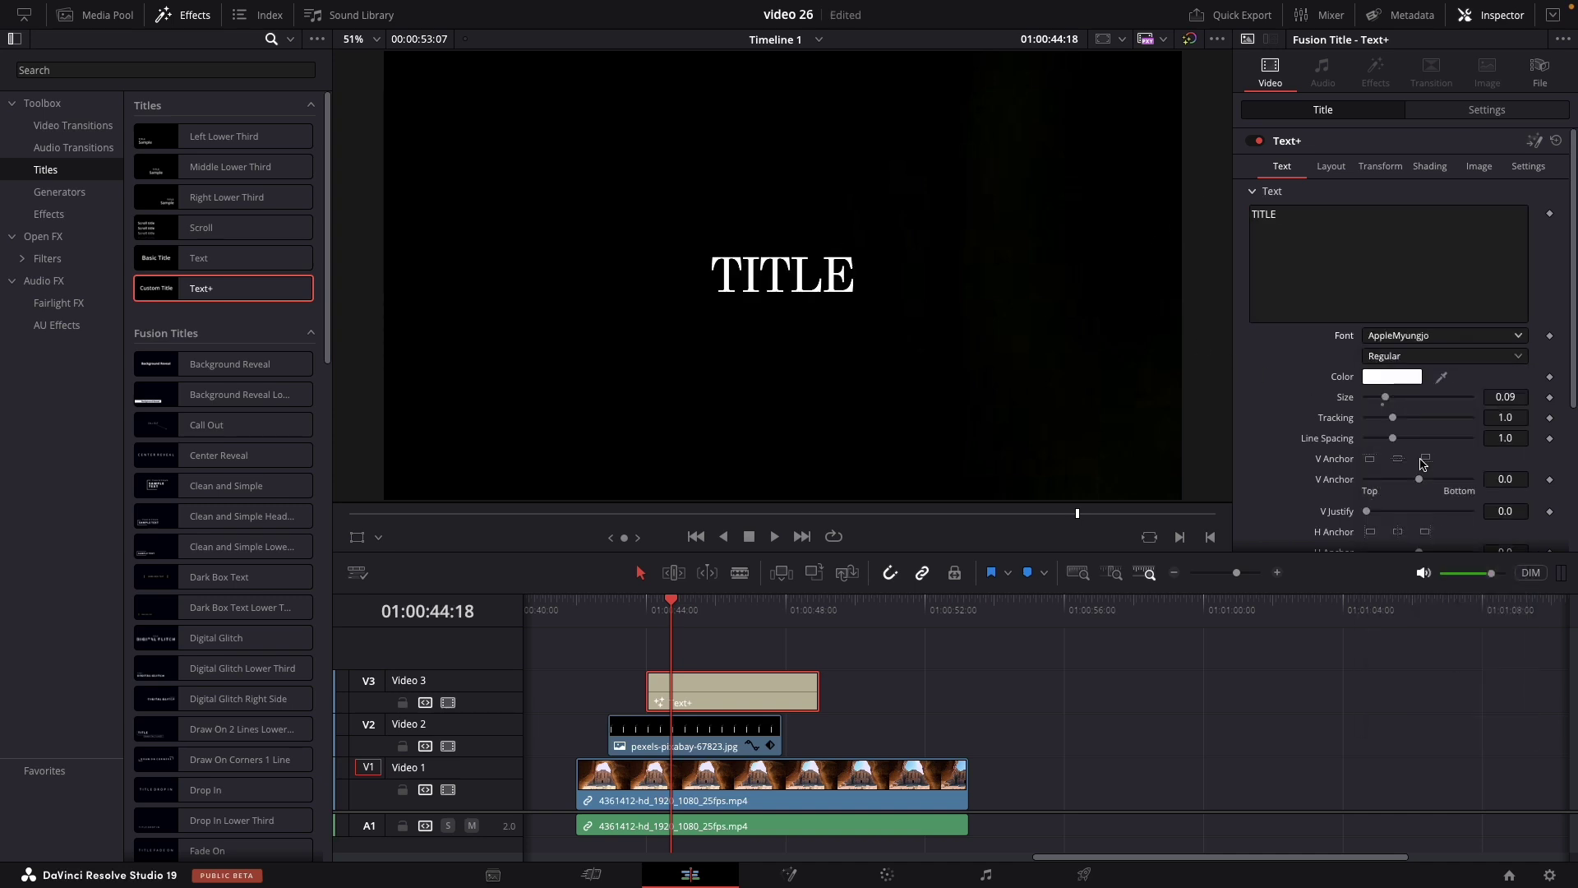
{"action": "left_click", "coordinate": [1391, 376]}
{"action": "left_click_drag", "start_coordinate": [124, 624], "coordinate": [131, 639]}
{"action": "left_click_drag", "start_coordinate": [1385, 398], "coordinate": [1420, 400]}
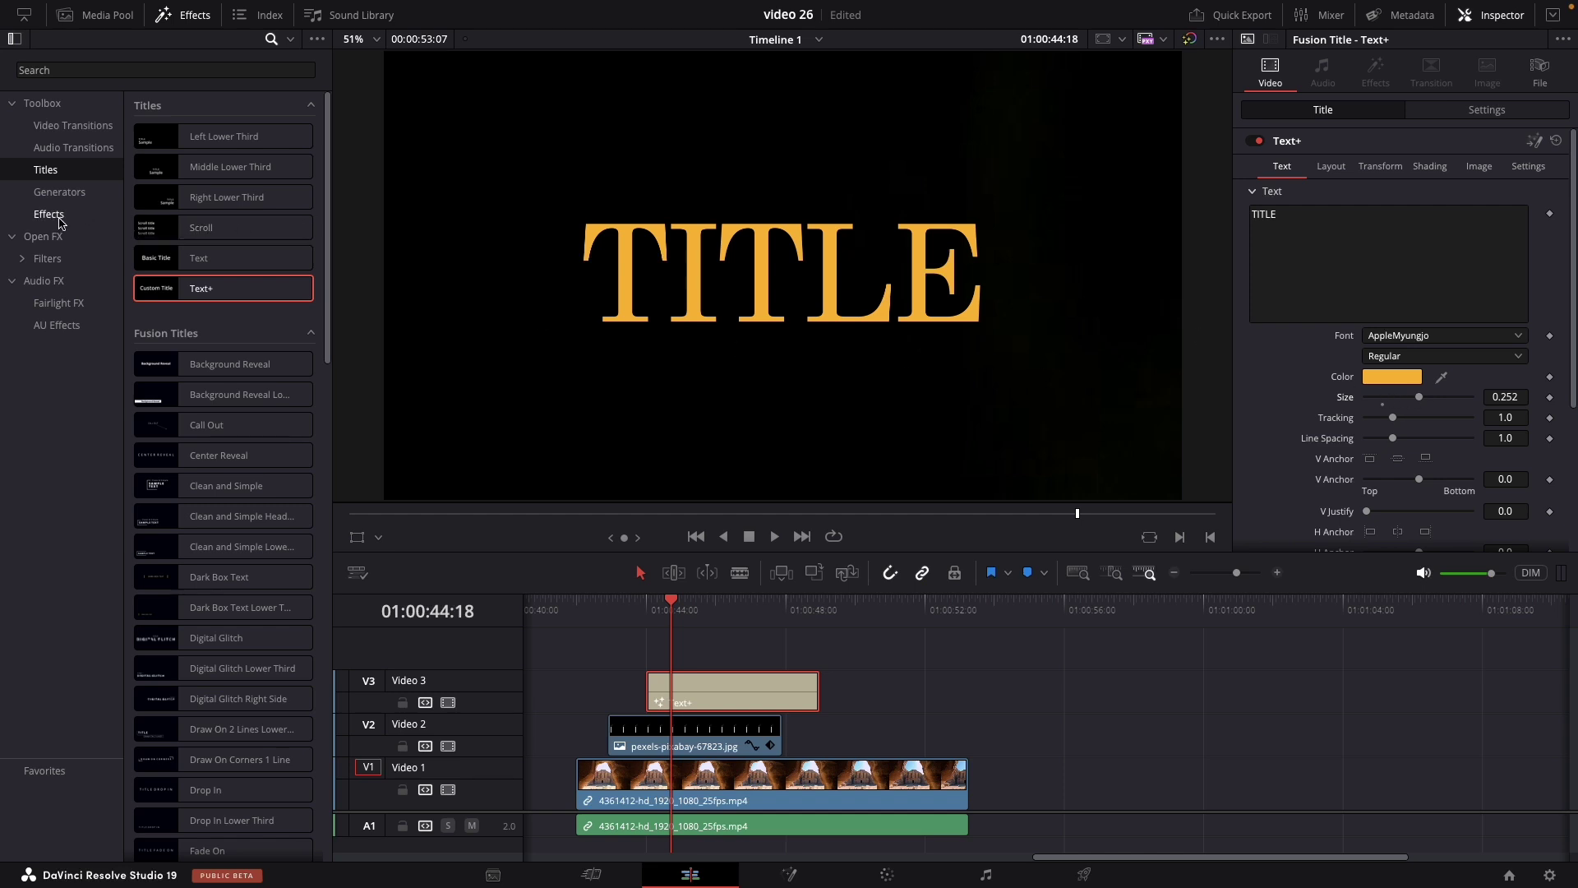
Step: Add a Push transition to the start of the black image clip on Video 2
{"action": "left_click", "coordinate": [74, 125]}
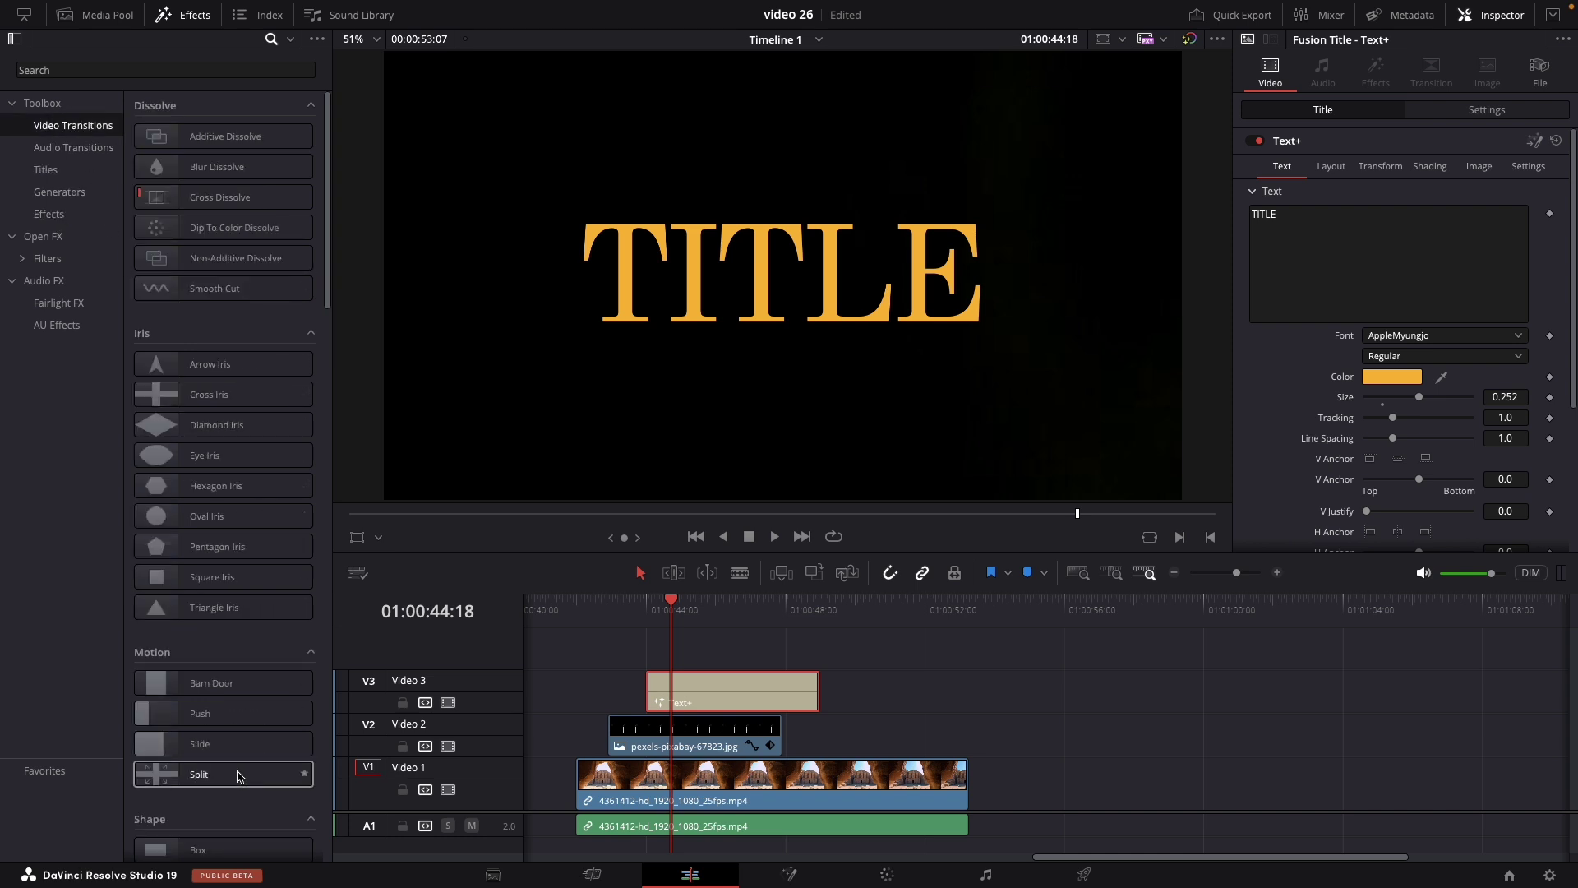
{"action": "left_click_drag", "start_coordinate": [221, 714], "coordinate": [627, 728]}
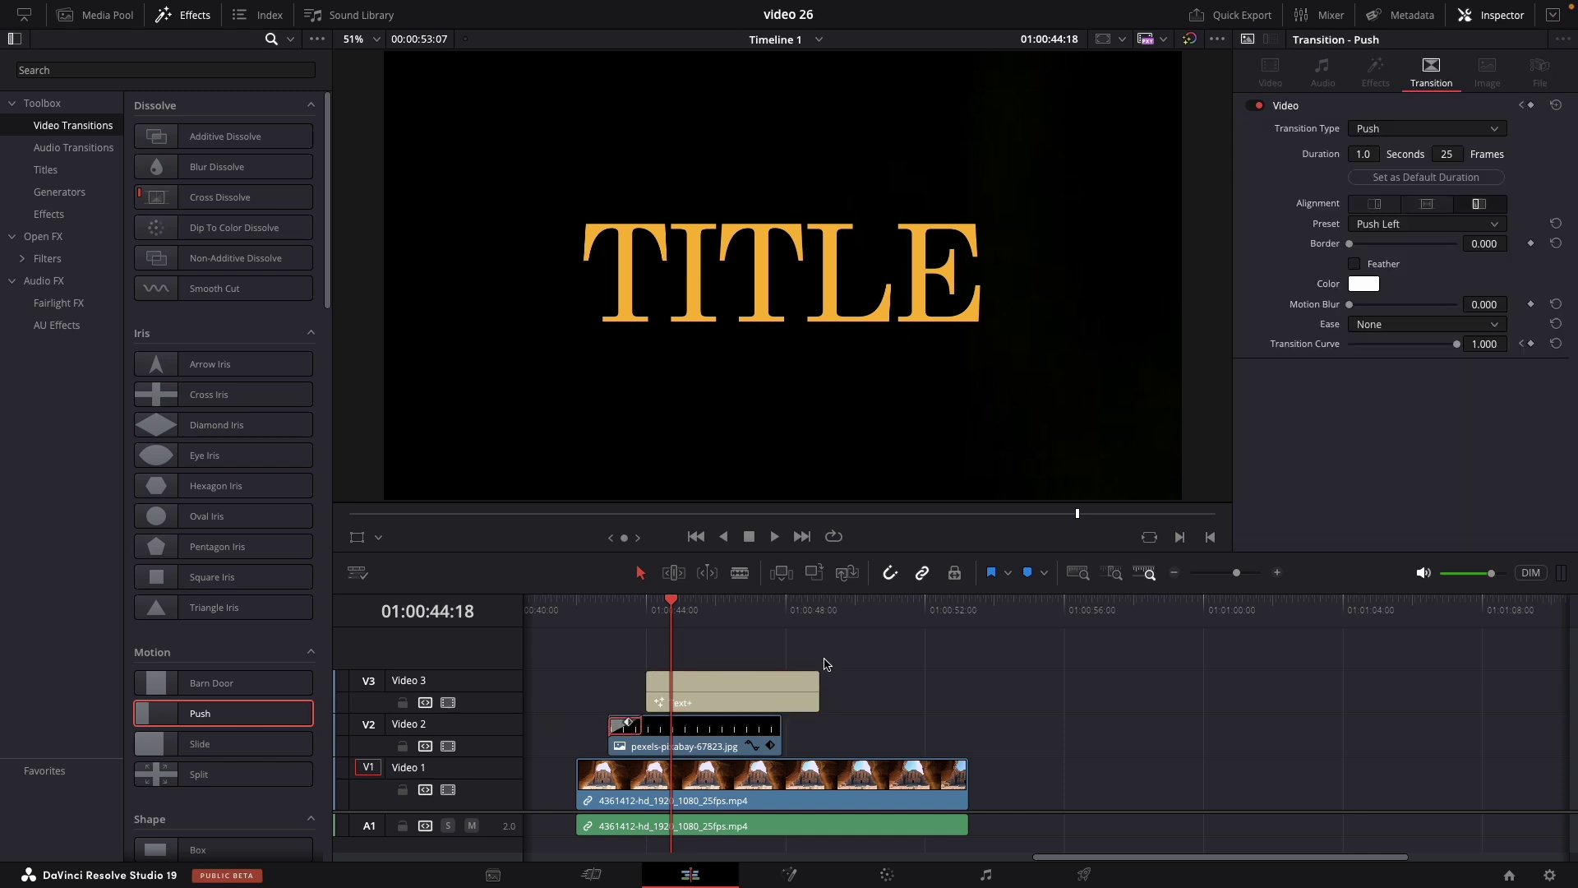
{"action": "left_click", "coordinate": [691, 705]}
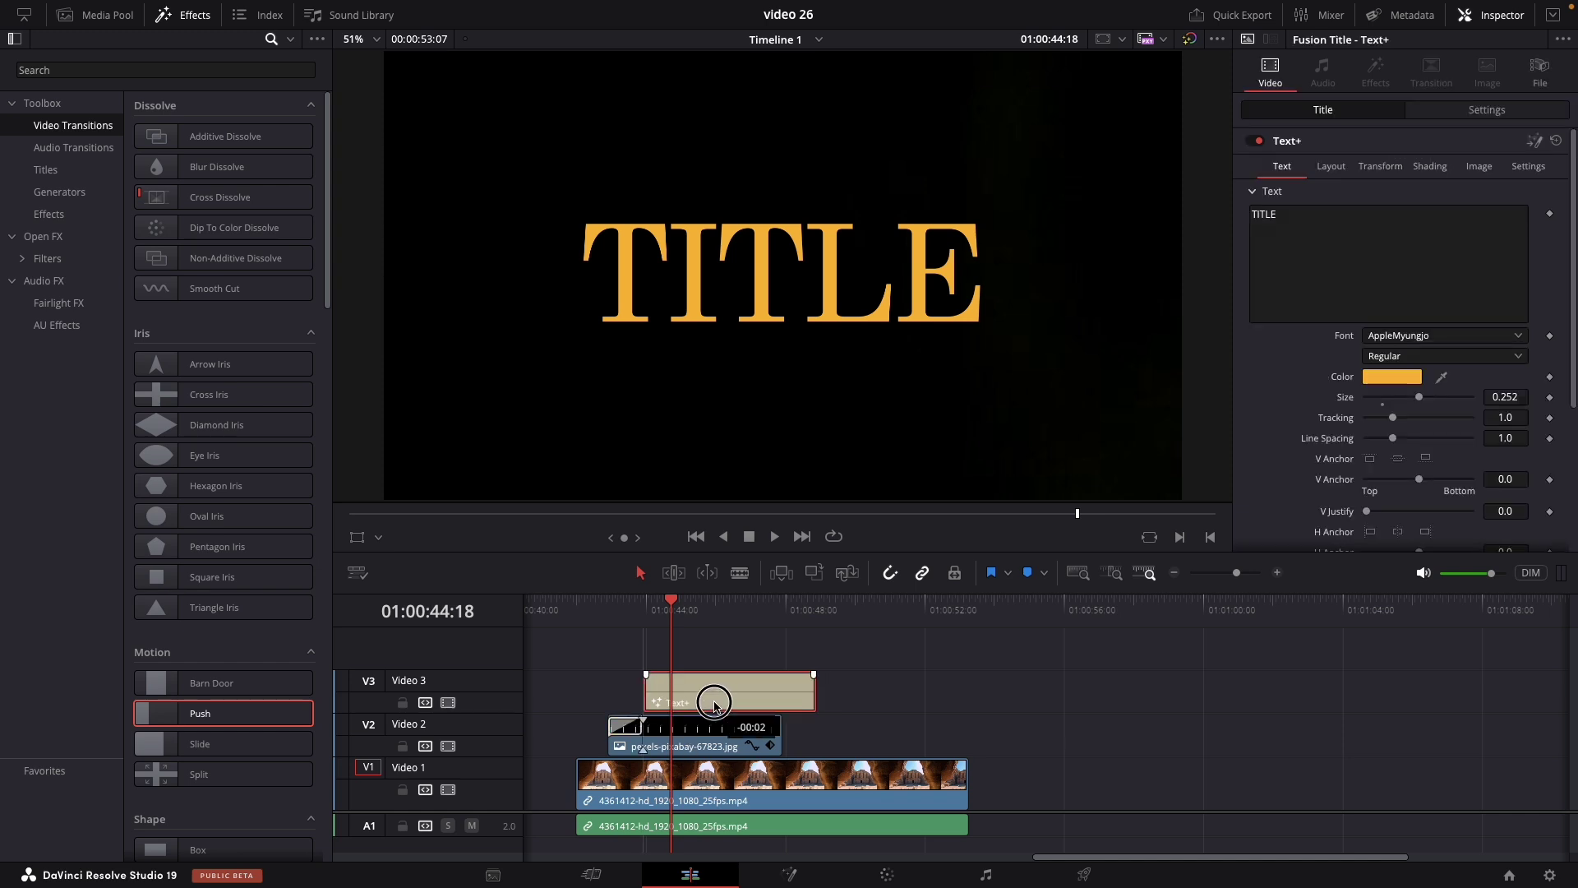
{"action": "left_click", "coordinate": [631, 726]}
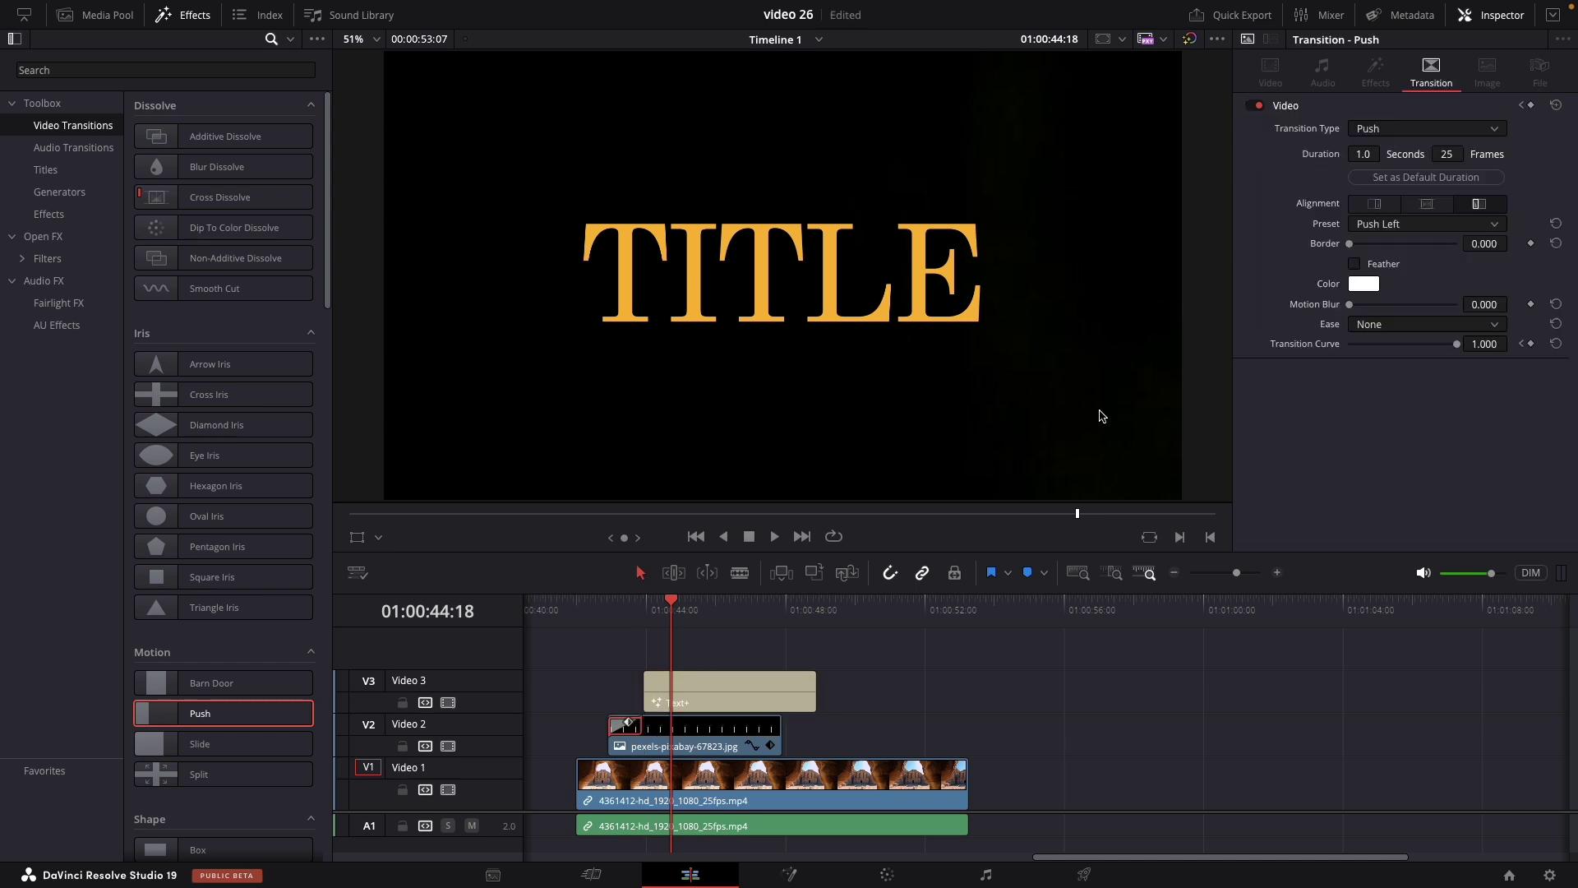
Step: Give the Push transition a 0.5-second duration, In & Out easing and motion blur 1.0
{"action": "left_click", "coordinate": [1360, 155]}
{"action": "type", "text": "0.5"}
{"action": "key", "text": "Return"}
{"action": "left_click", "coordinate": [1447, 154]}
{"action": "left_click", "coordinate": [1426, 324]}
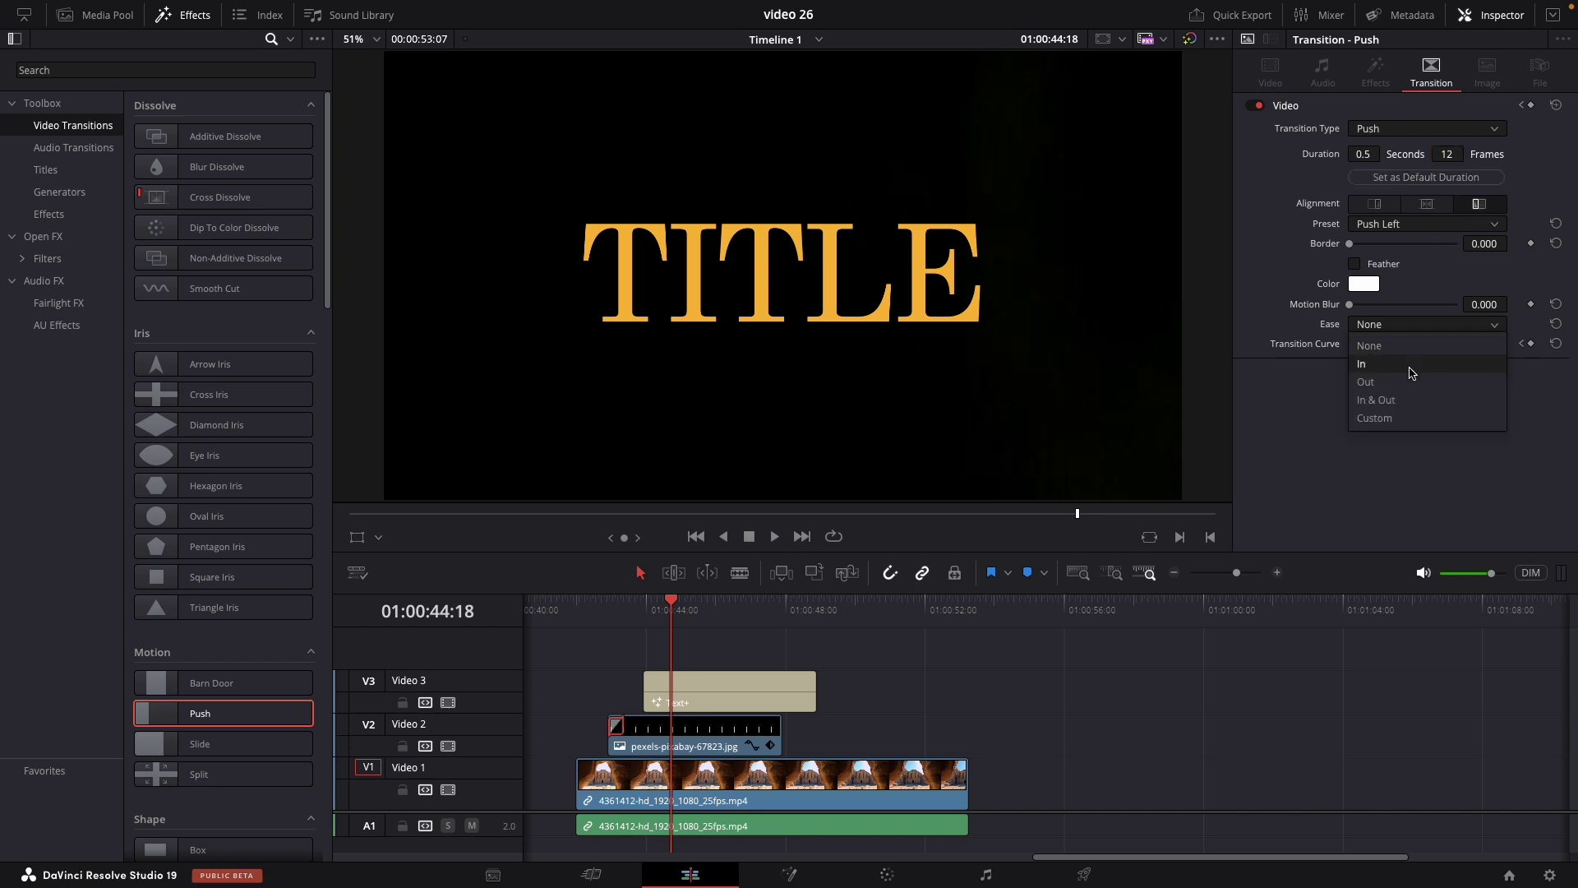
{"action": "left_click", "coordinate": [1397, 398]}
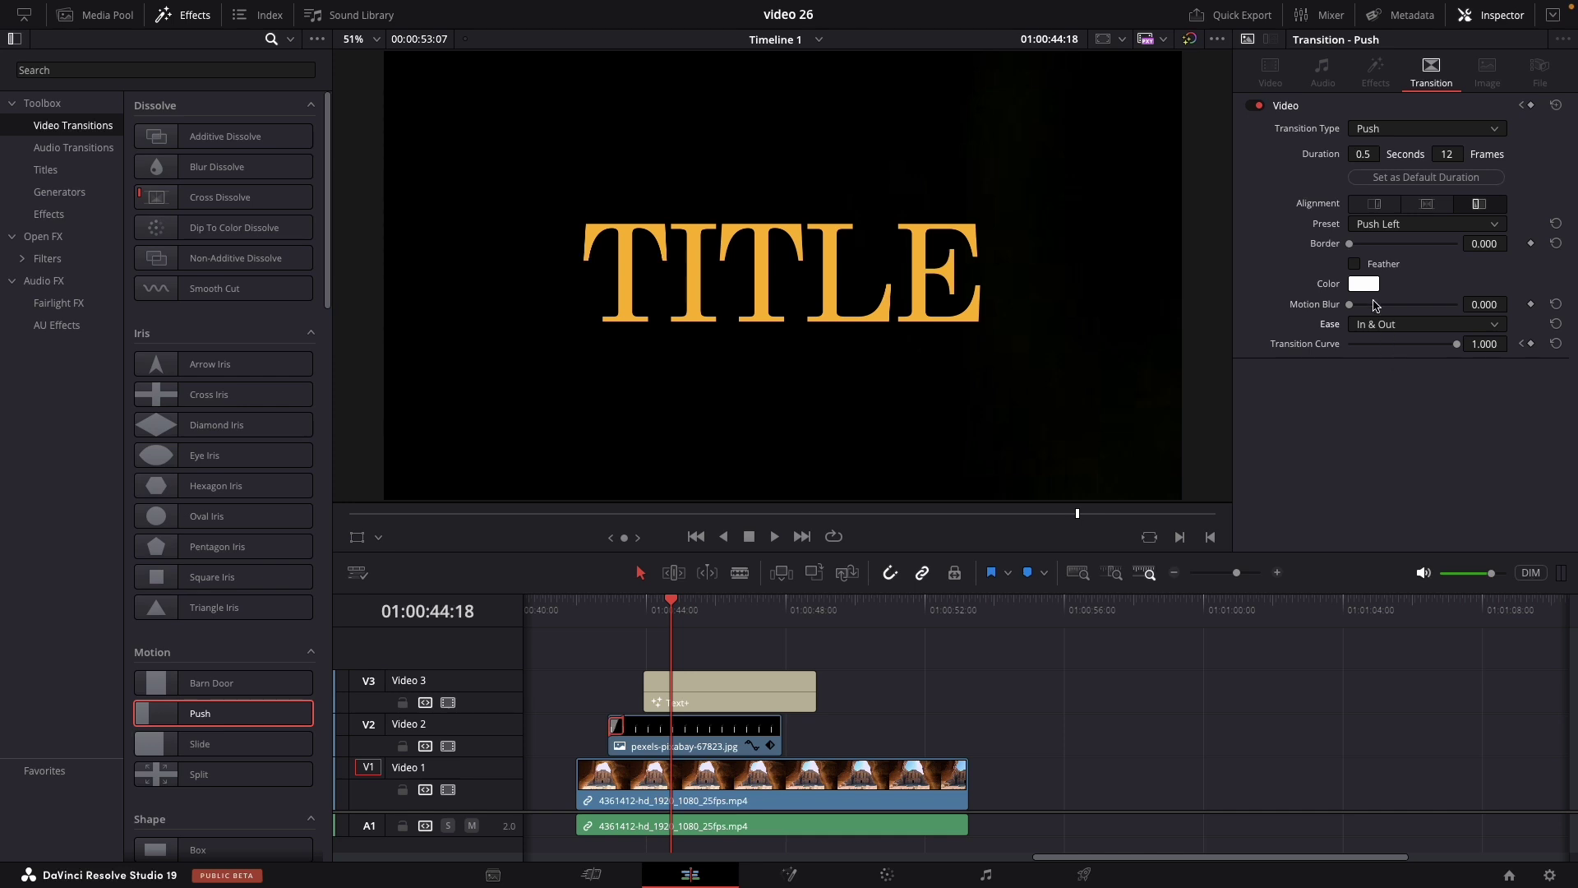
{"action": "left_click_drag", "start_coordinate": [1349, 304], "coordinate": [1456, 305]}
{"action": "left_click", "coordinate": [629, 602]}
{"action": "left_click", "coordinate": [617, 603]}
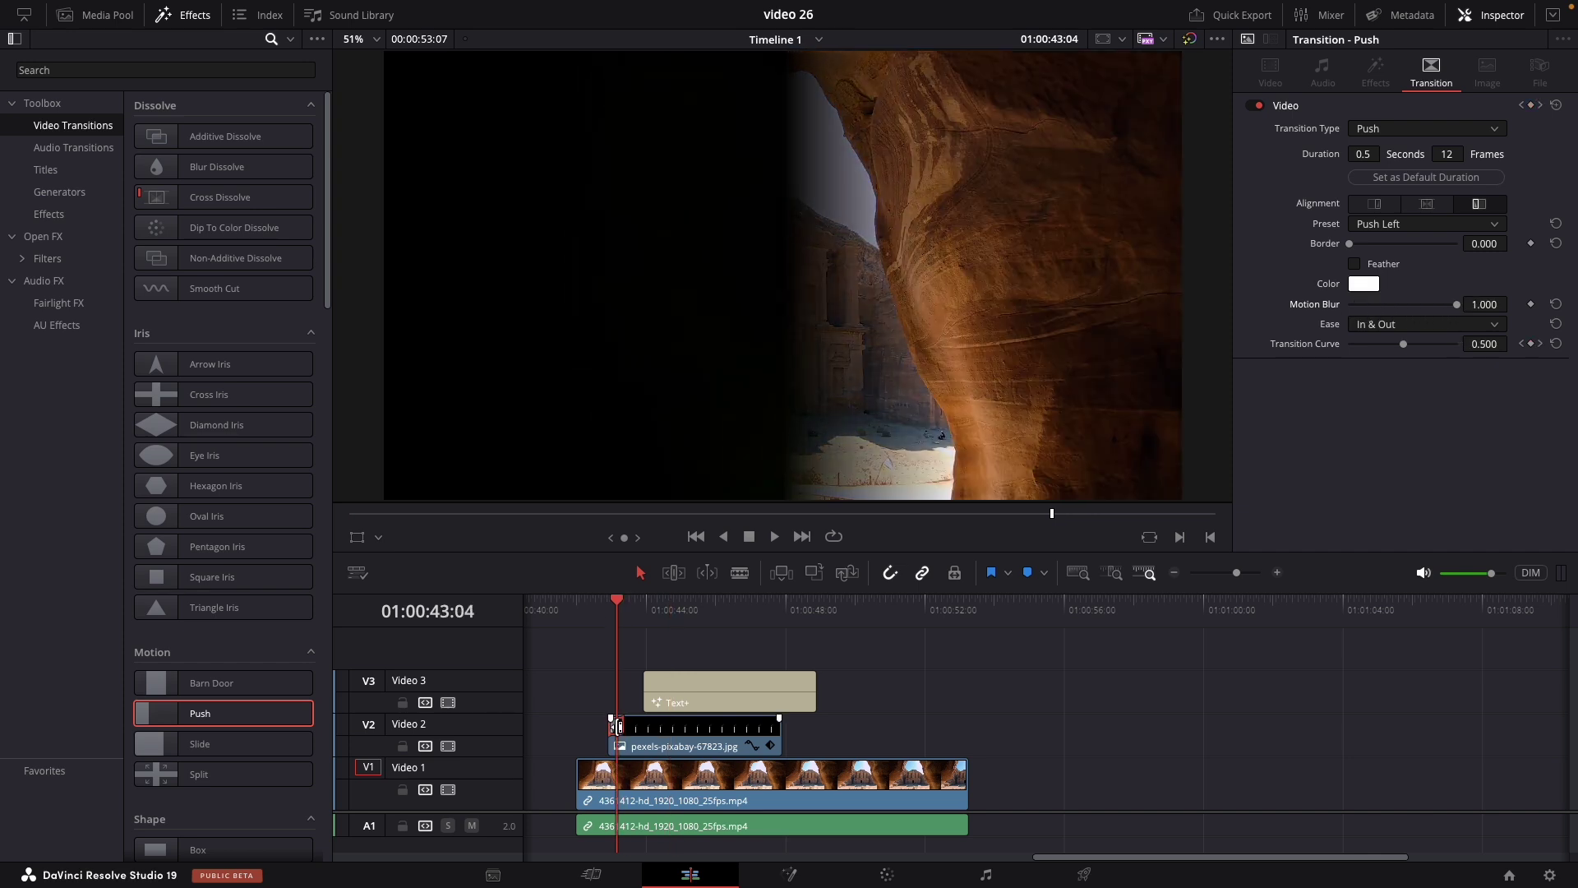
Step: Paste the Push transition onto the TITLE clip's start and nudge that clip slightly earlier
{"action": "left_click", "coordinate": [645, 688]}
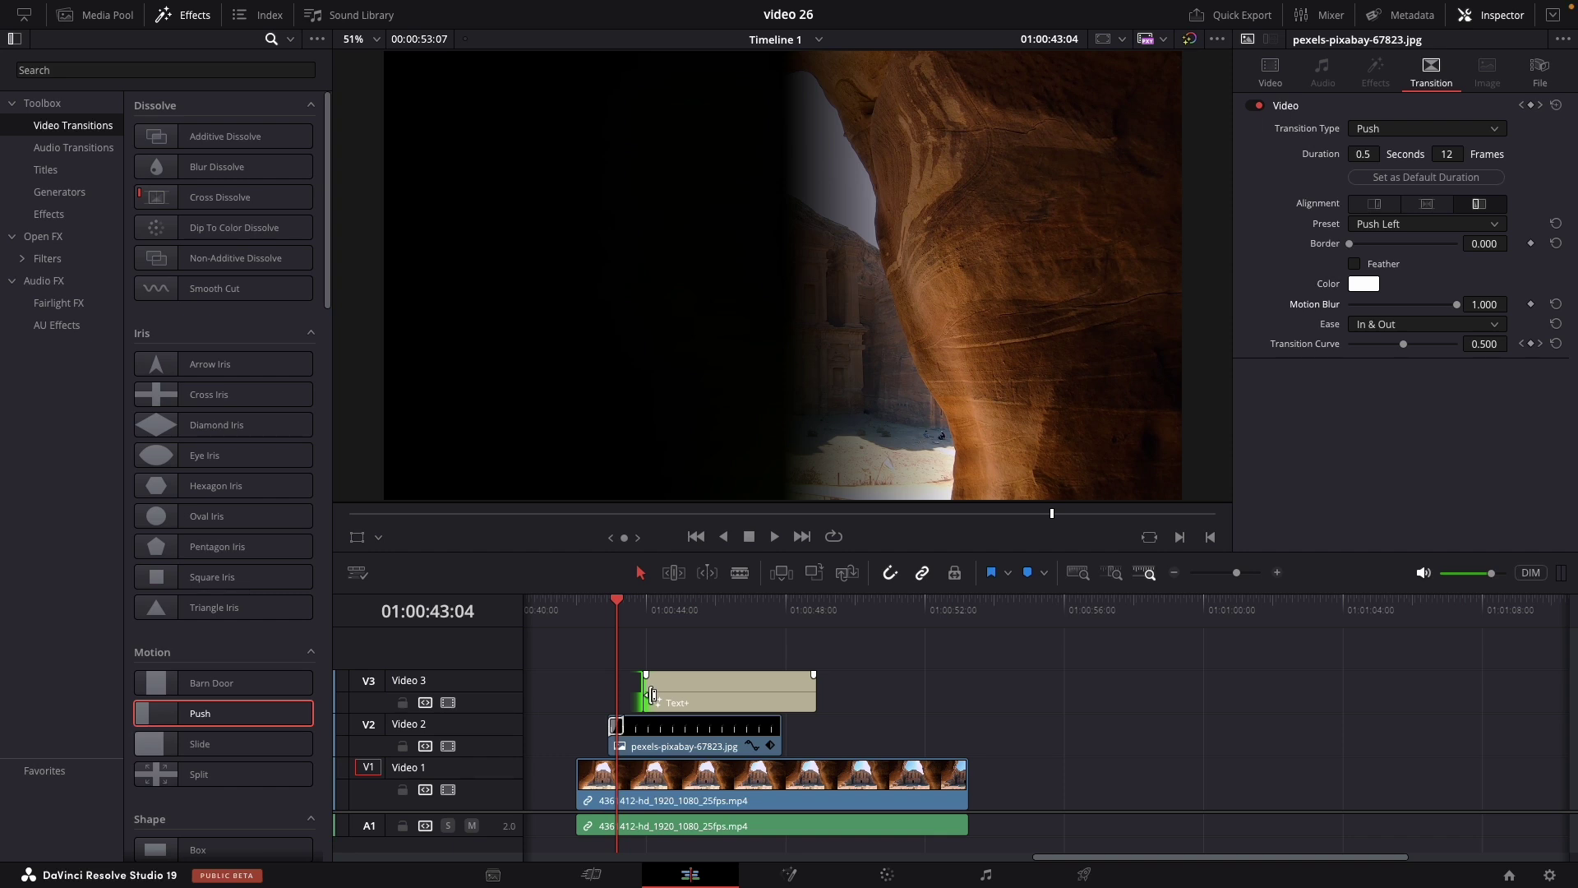
{"action": "left_click", "coordinate": [655, 681]}
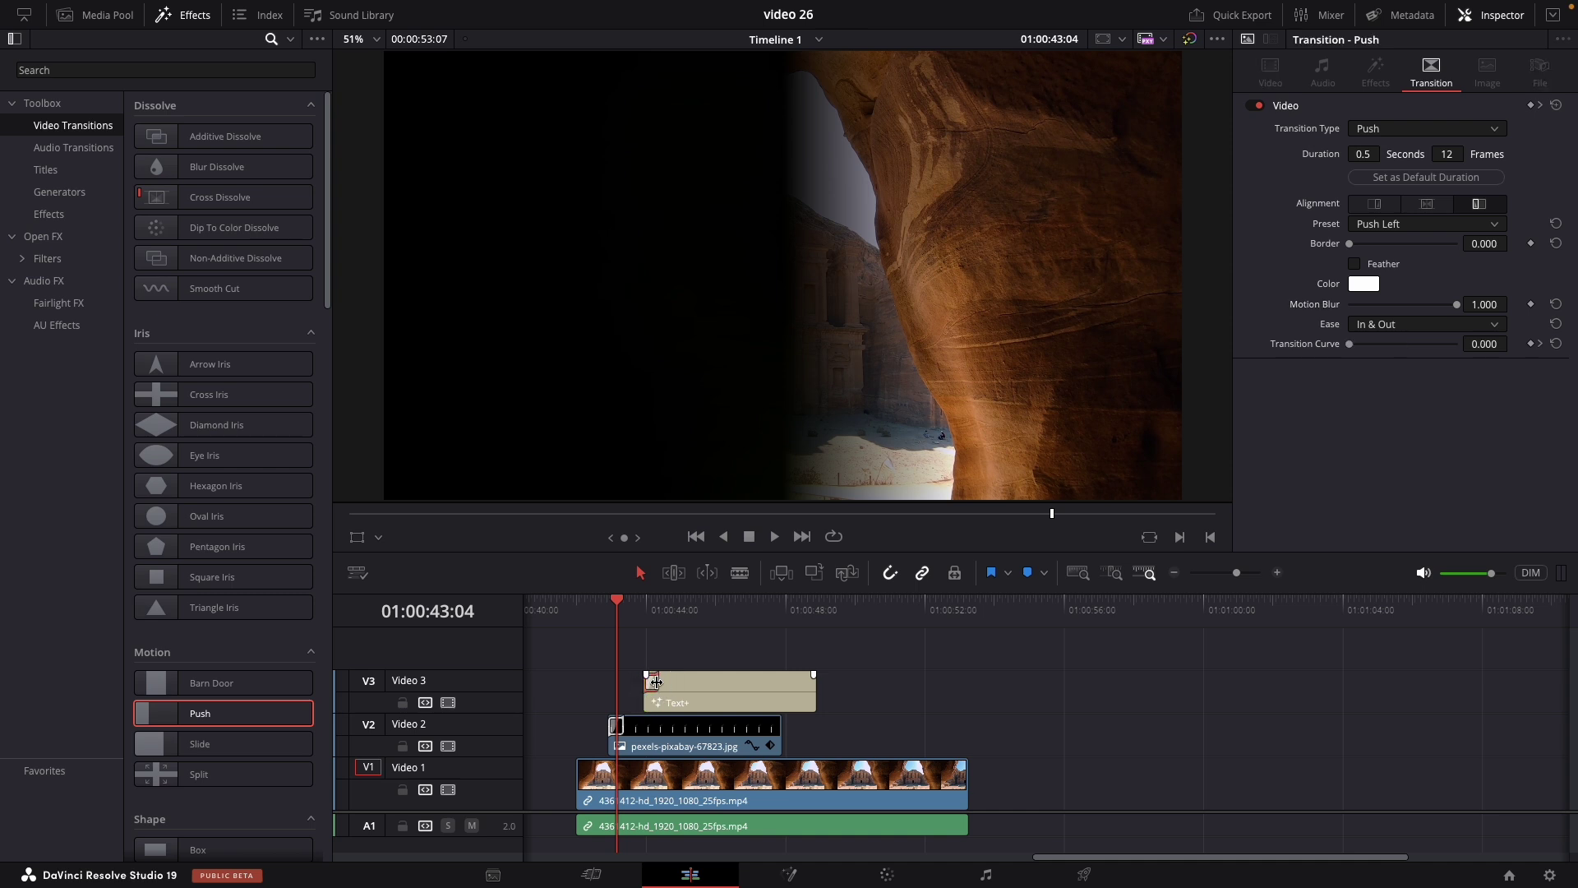
{"action": "left_click", "coordinate": [734, 689]}
{"action": "left_click_drag", "start_coordinate": [734, 689], "coordinate": [715, 690]}
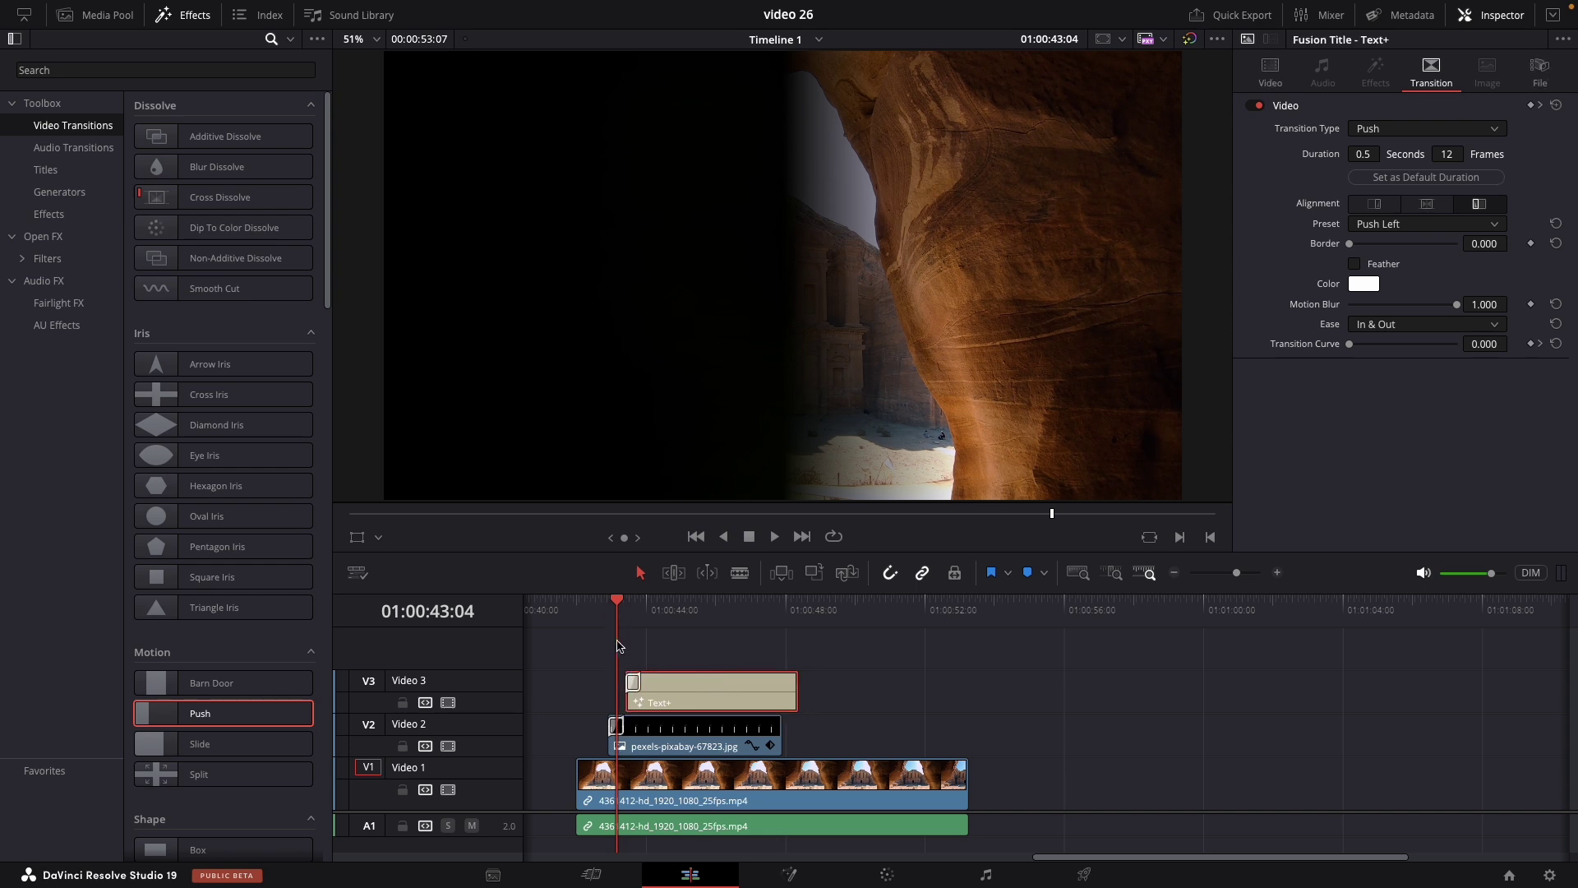
{"action": "left_click", "coordinate": [598, 606]}
{"action": "key", "text": "ctrl+equal"}
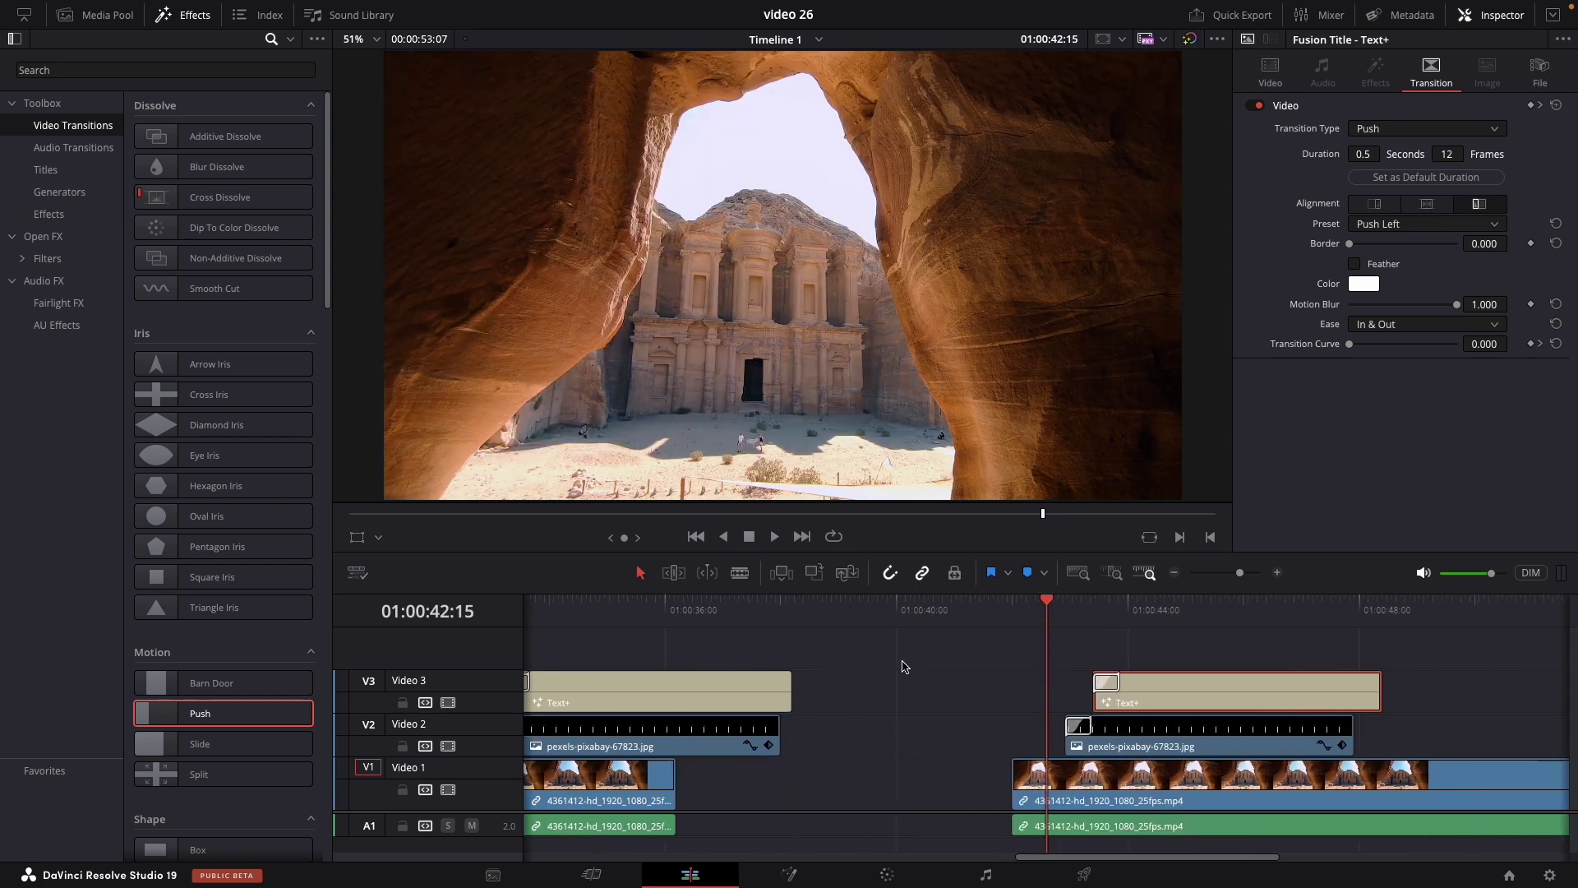
{"action": "scroll", "coordinate": [1125, 663], "scroll_direction": "right", "scroll_amount": 10}
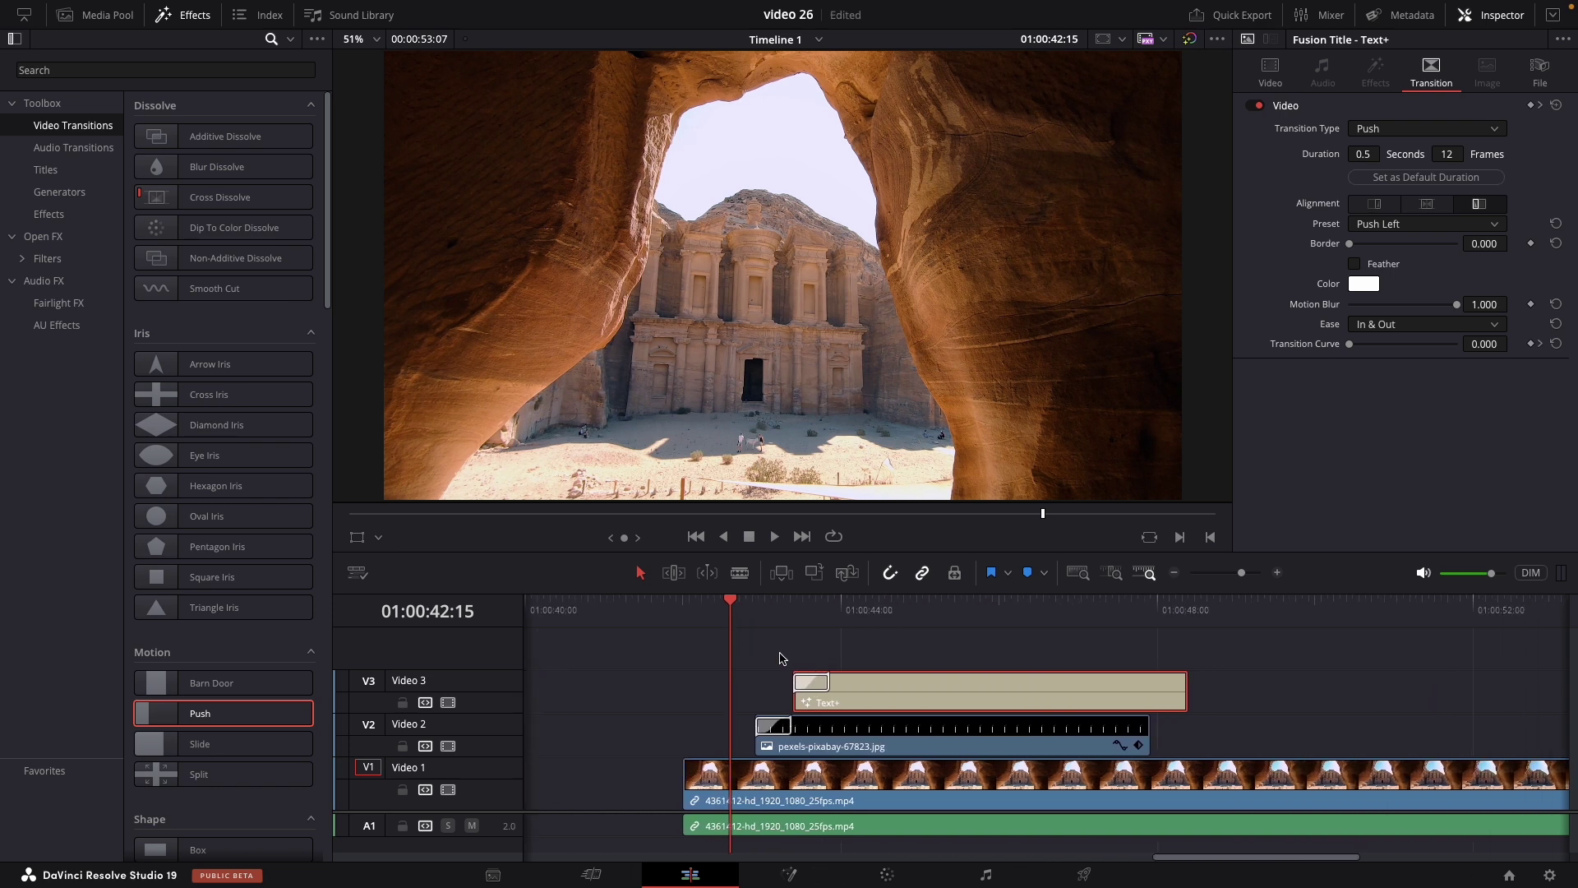
{"action": "key", "text": "space"}
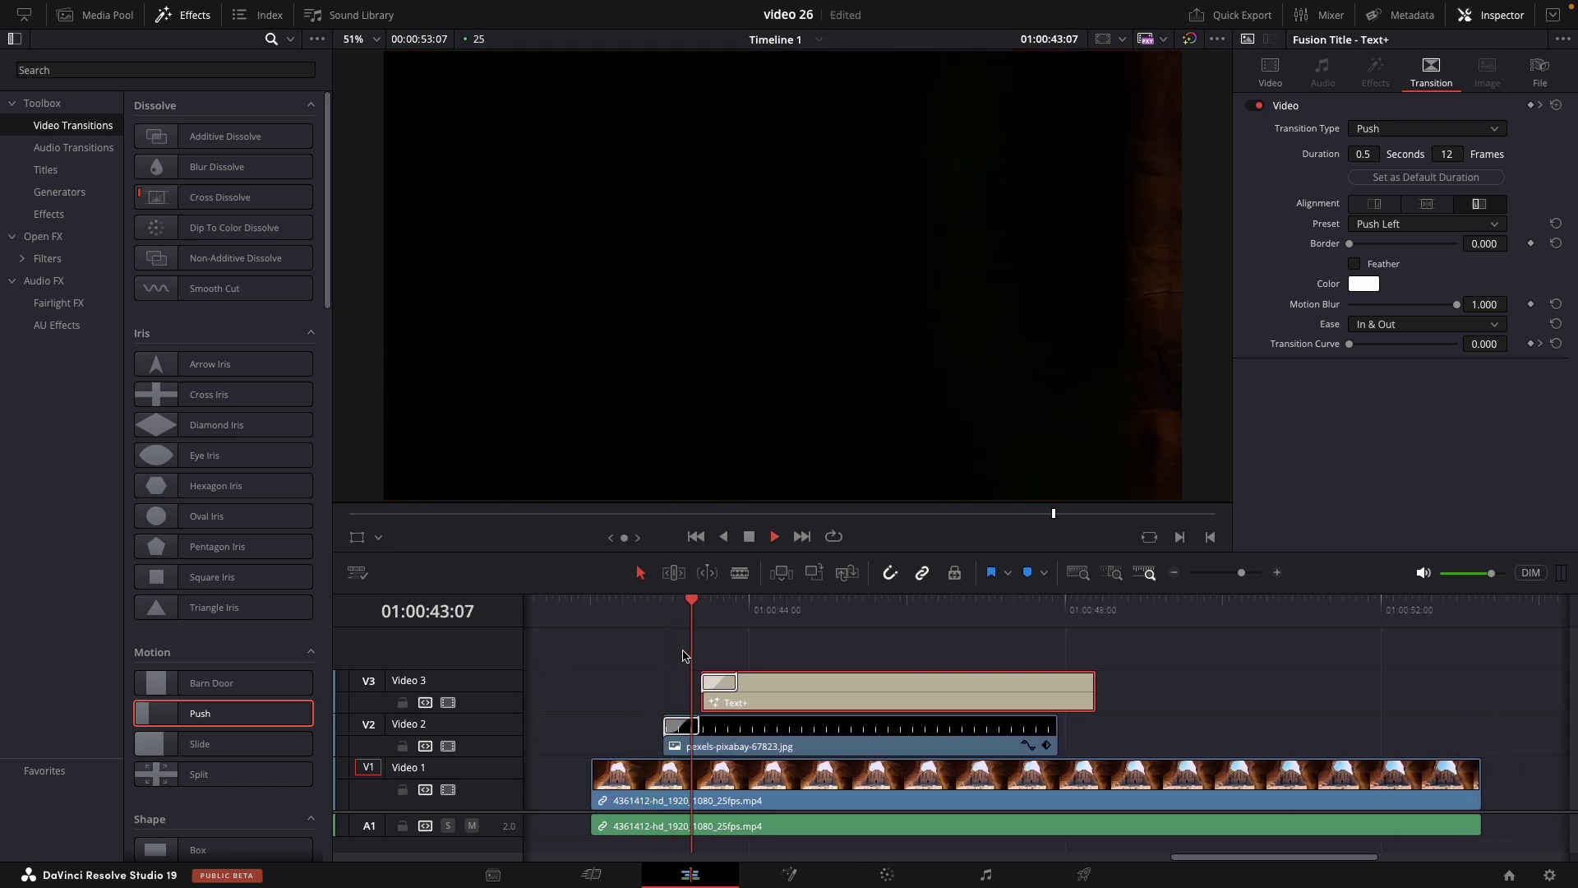
{"action": "key", "text": "space"}
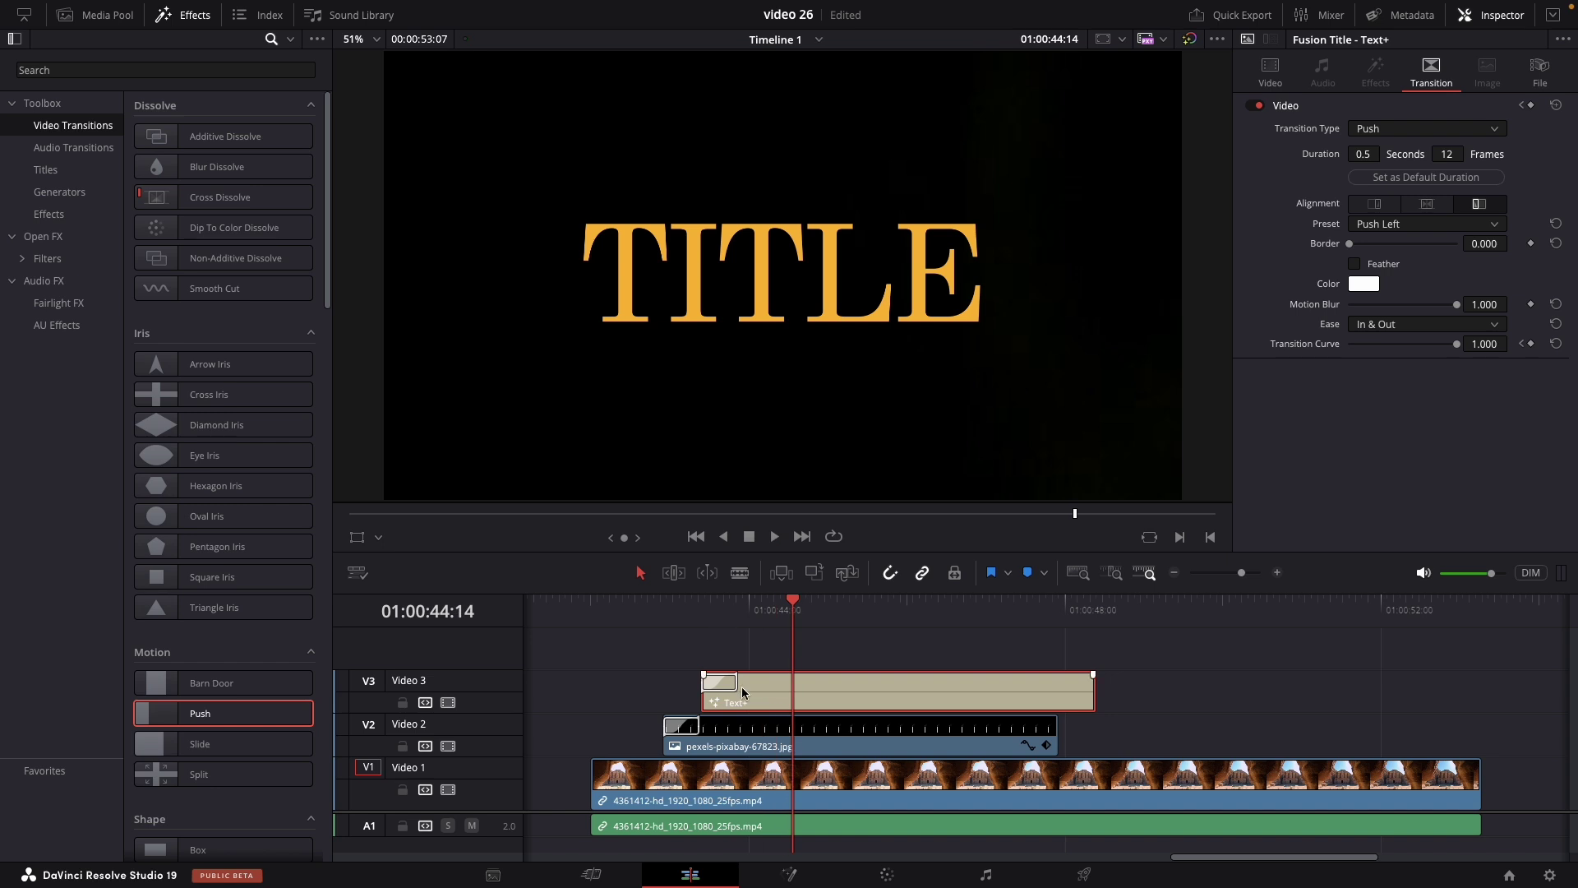
{"action": "left_click_drag", "start_coordinate": [767, 700], "coordinate": [757, 699]}
{"action": "left_click", "coordinate": [658, 609]}
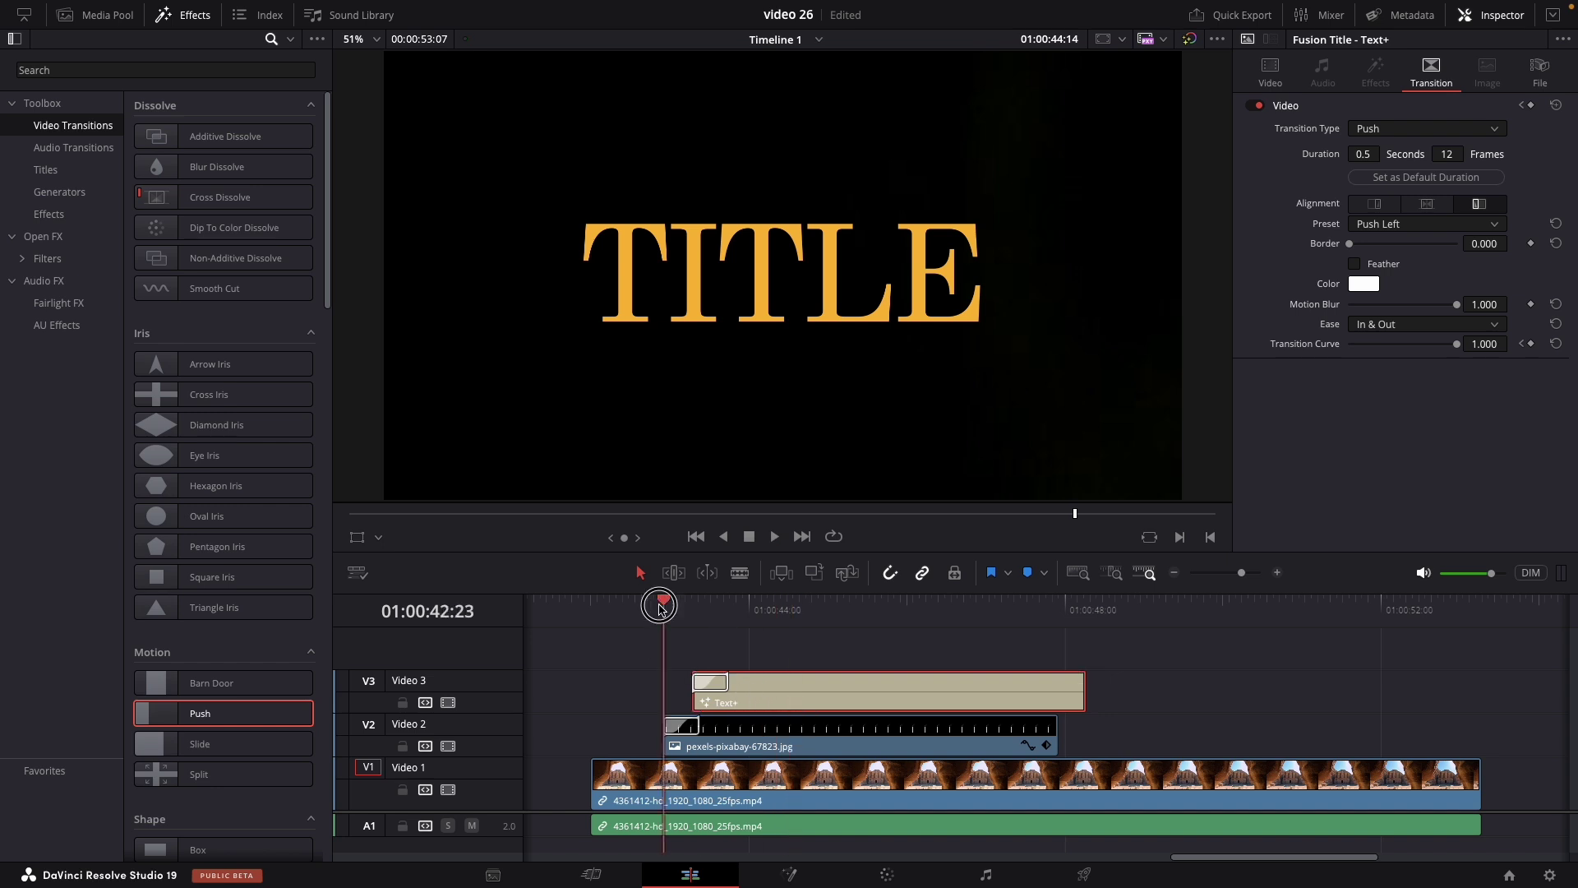
{"action": "key", "text": "space"}
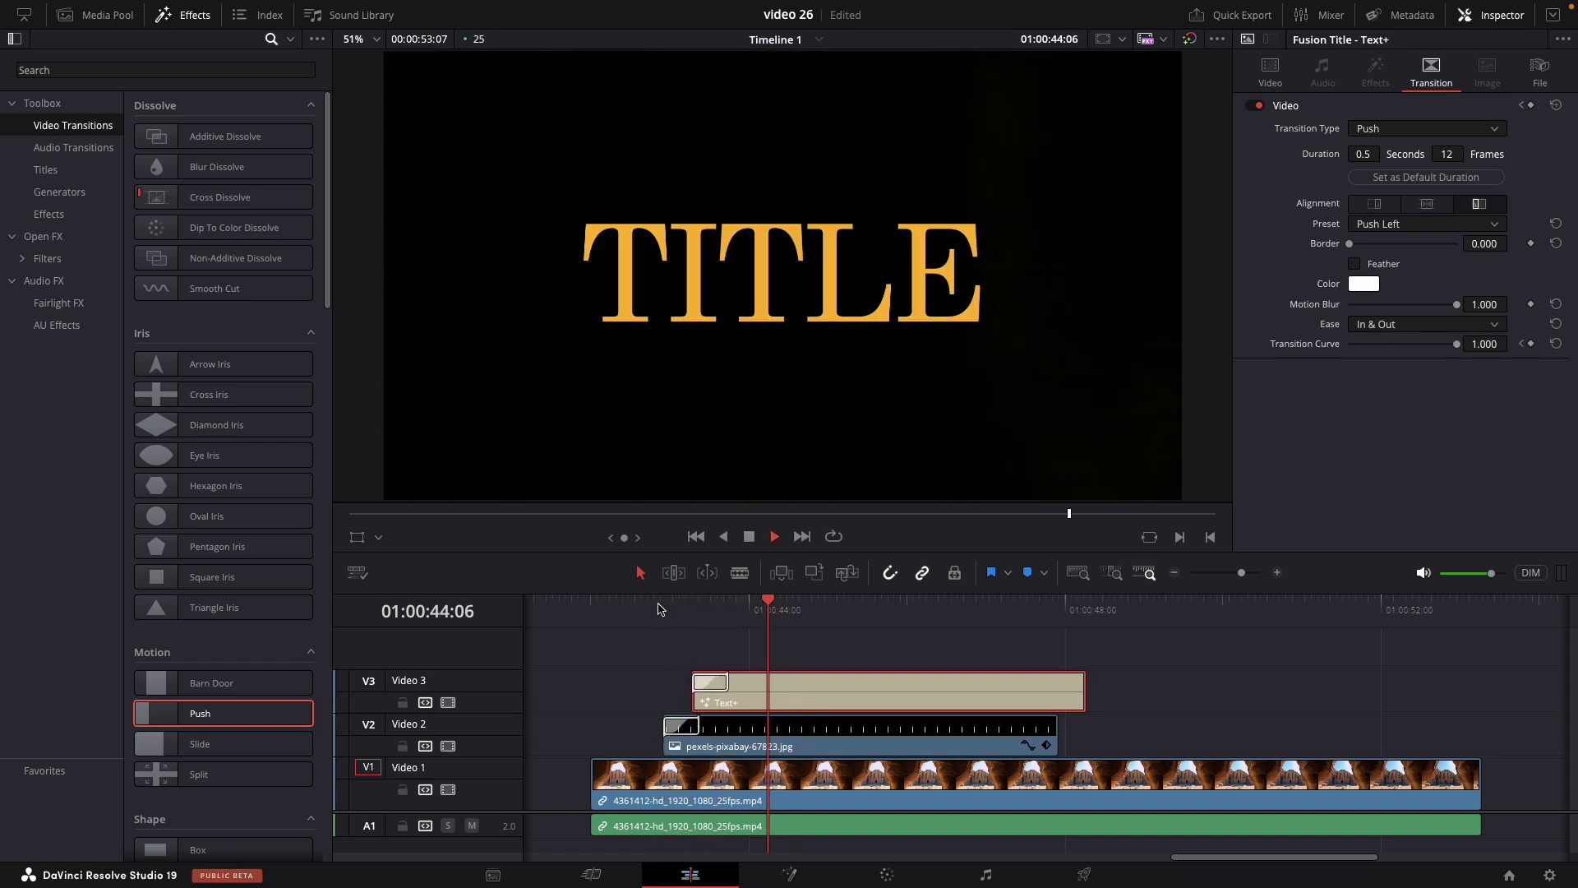
{"action": "left_click", "coordinate": [662, 608]}
{"action": "key", "text": "space"}
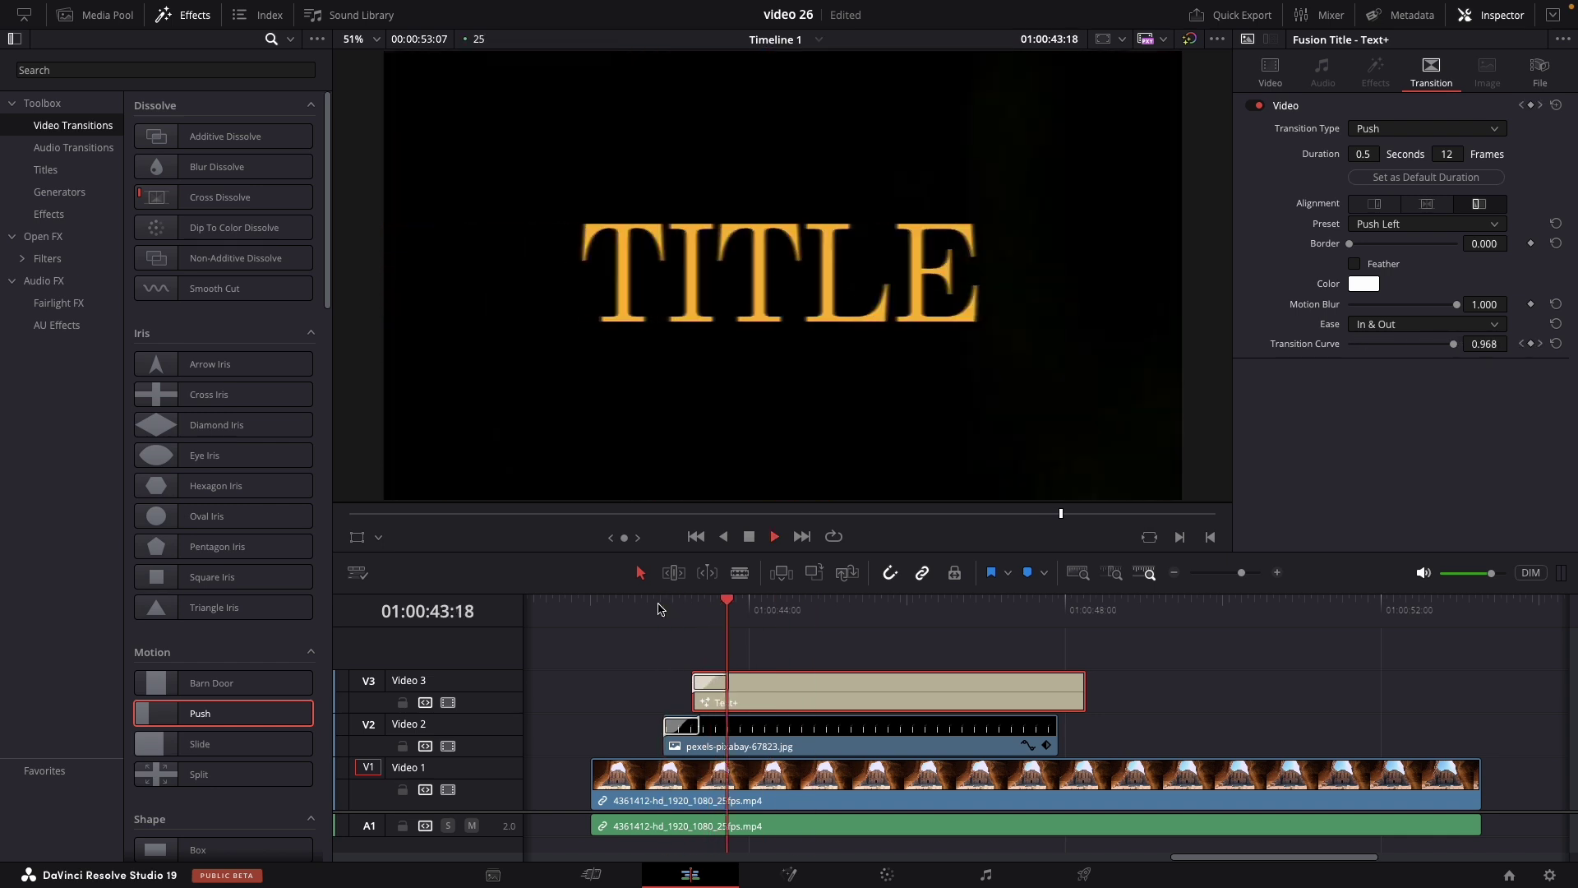